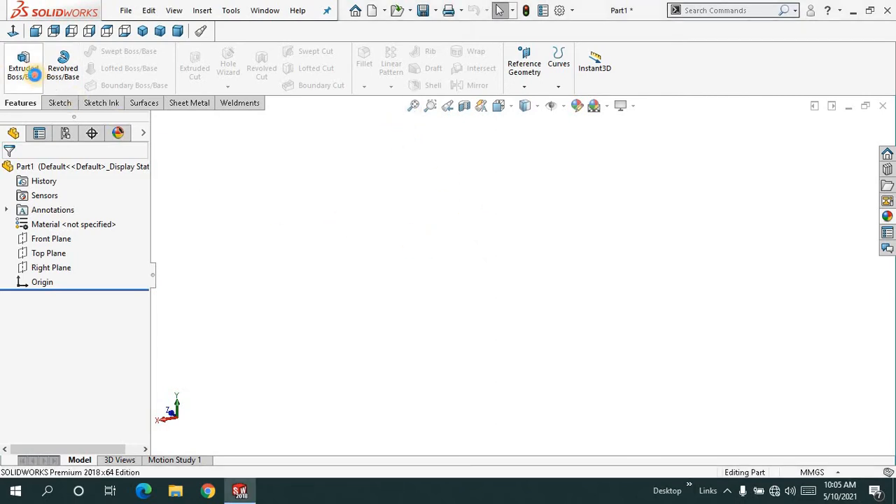
- Start an extruded boss on the Front Plane and sketch a centre rectangle about 141 mm wide from the origin
{"action": "left_click", "coordinate": [23, 64]}
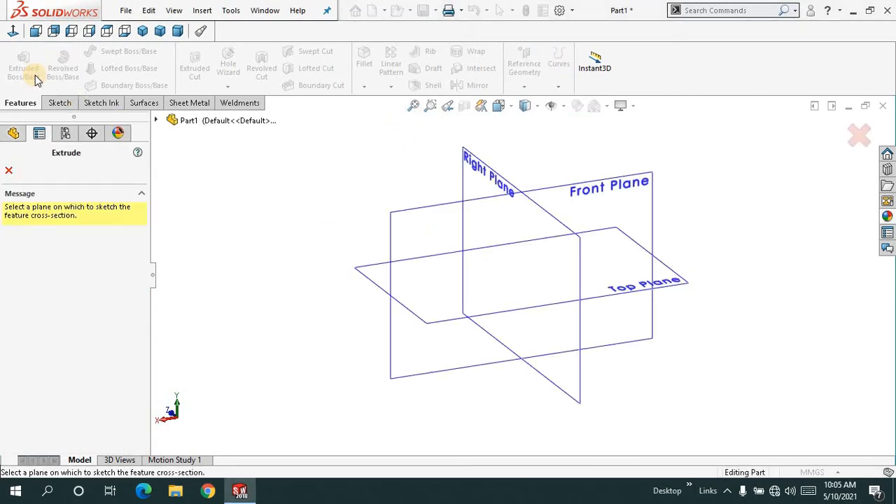
{"action": "left_click", "coordinate": [445, 209]}
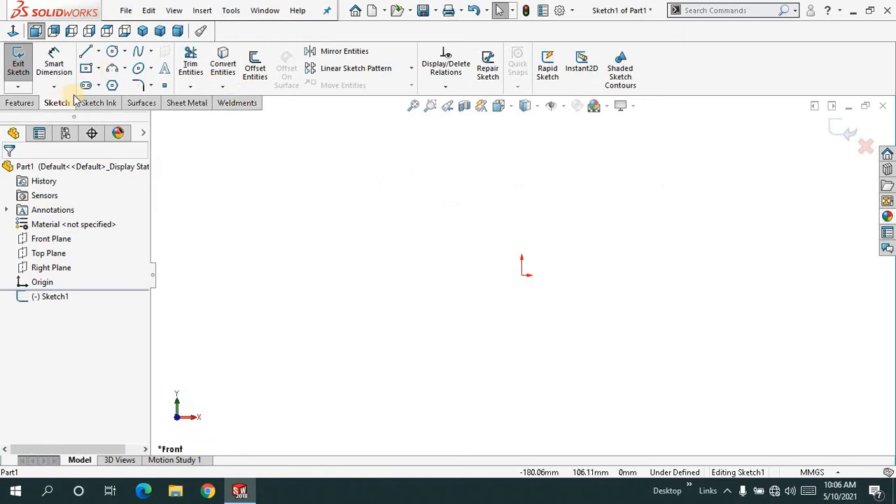
{"action": "left_click", "coordinate": [90, 70]}
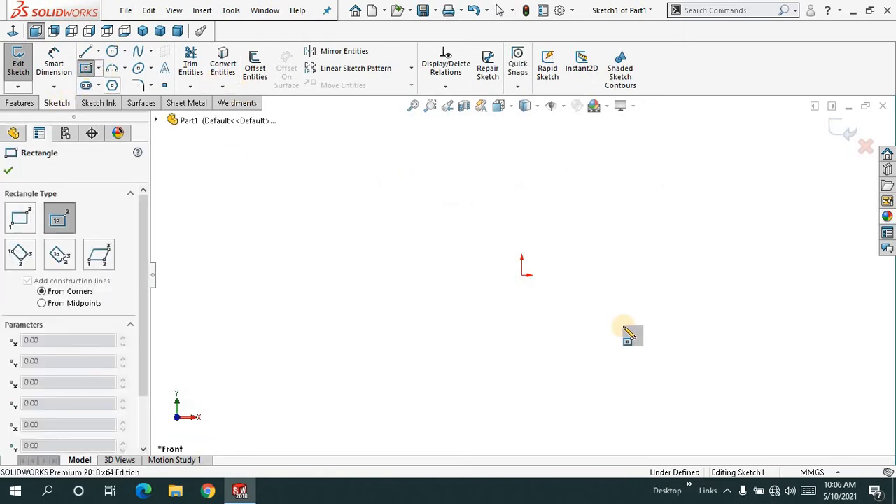
{"action": "left_click", "coordinate": [522, 274]}
{"action": "left_click", "coordinate": [413, 225]}
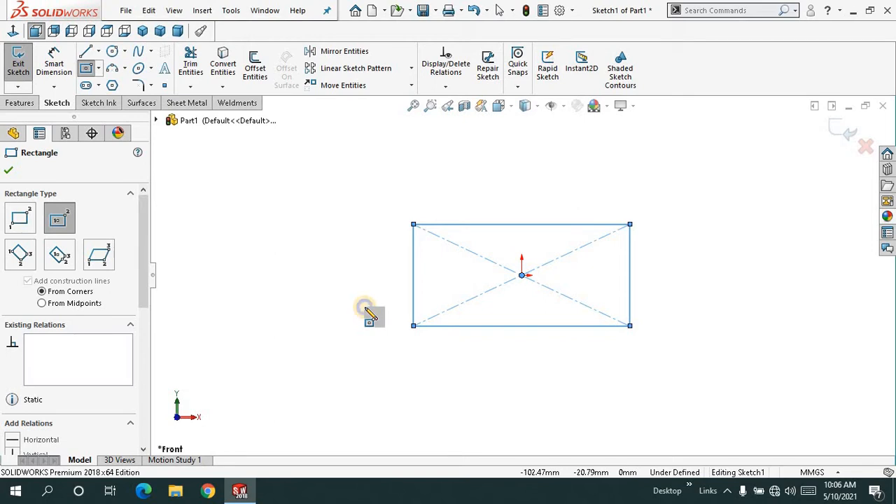
- Dimension the rectangle 120 mm wide and 80 mm high
{"action": "right_click_drag", "start_coordinate": [369, 308], "coordinate": [372, 254]}
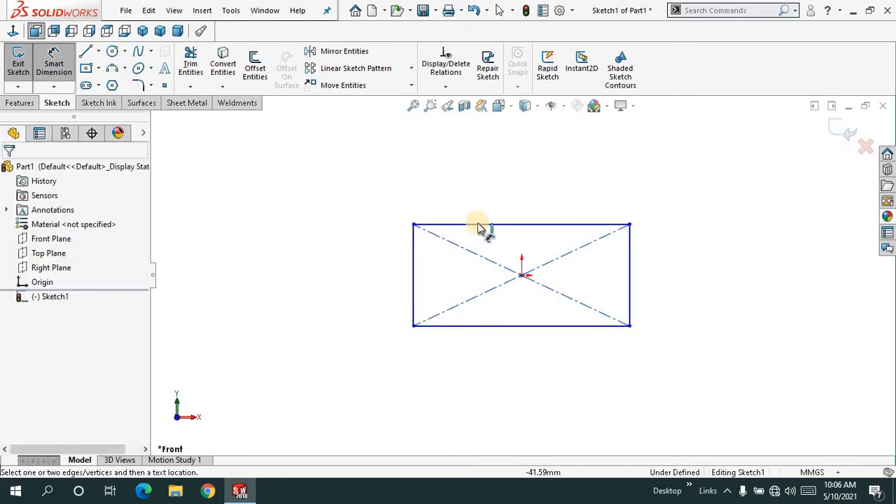
{"action": "left_click", "coordinate": [501, 225]}
{"action": "left_click", "coordinate": [509, 203]}
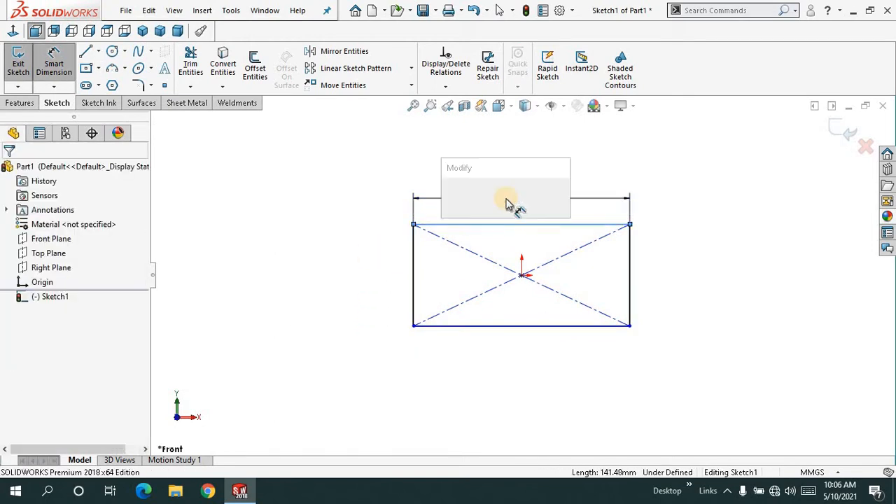
{"action": "type", "text": "120"}
{"action": "key", "text": "Return"}
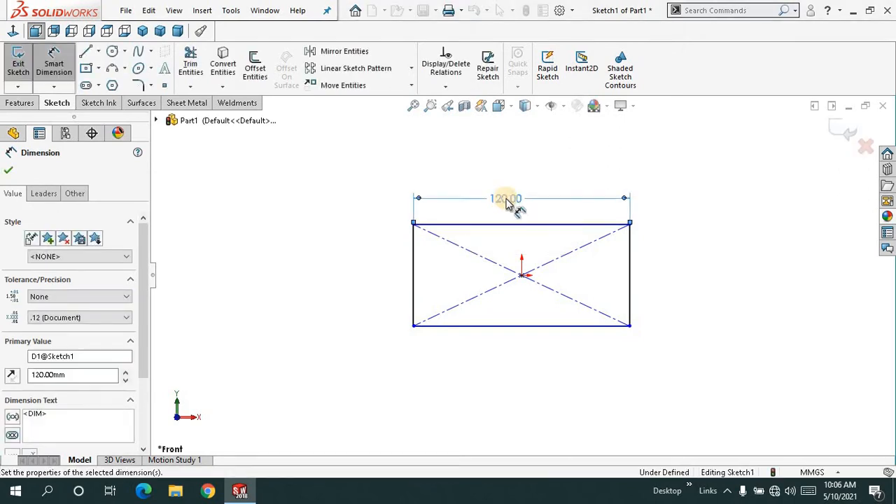
{"action": "left_click", "coordinate": [412, 255]}
{"action": "left_click", "coordinate": [399, 266]}
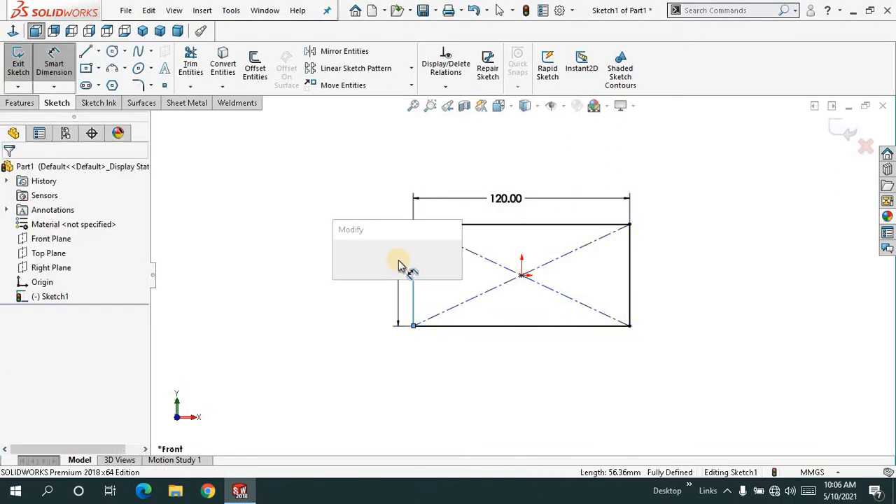
{"action": "type", "text": "80"}
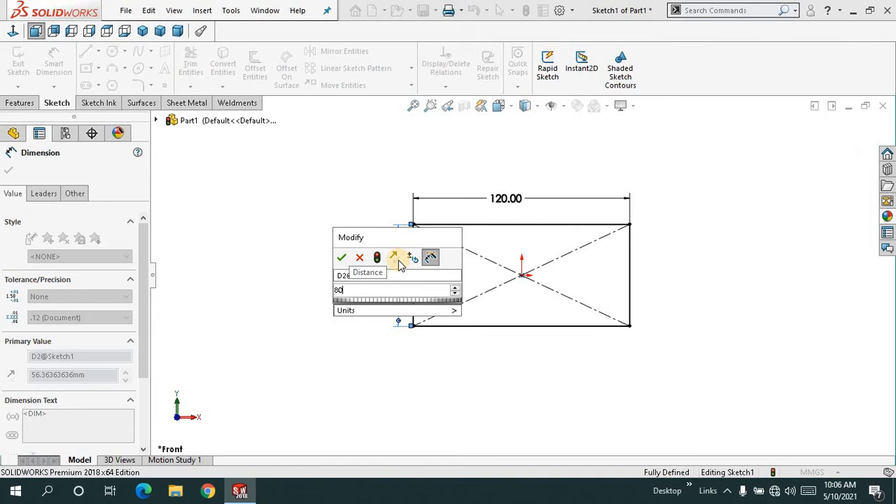
{"action": "key", "text": "Return"}
{"action": "right_click", "coordinate": [278, 170]}
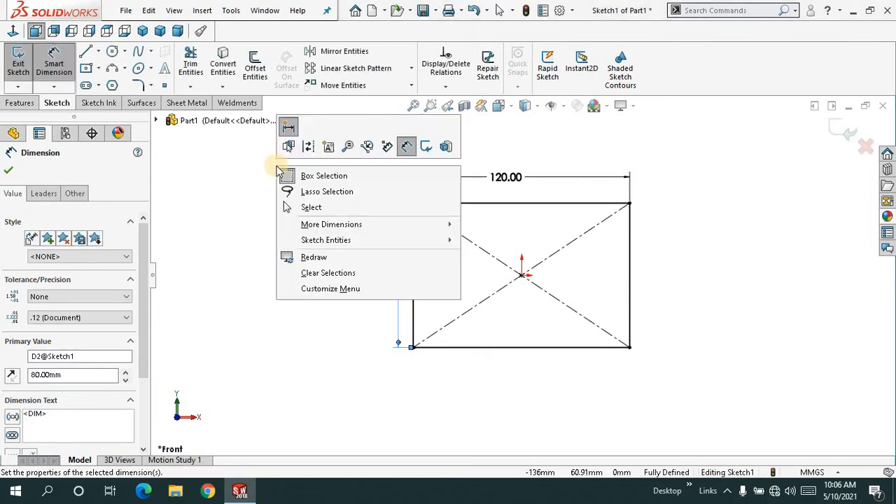
{"action": "left_click", "coordinate": [294, 207]}
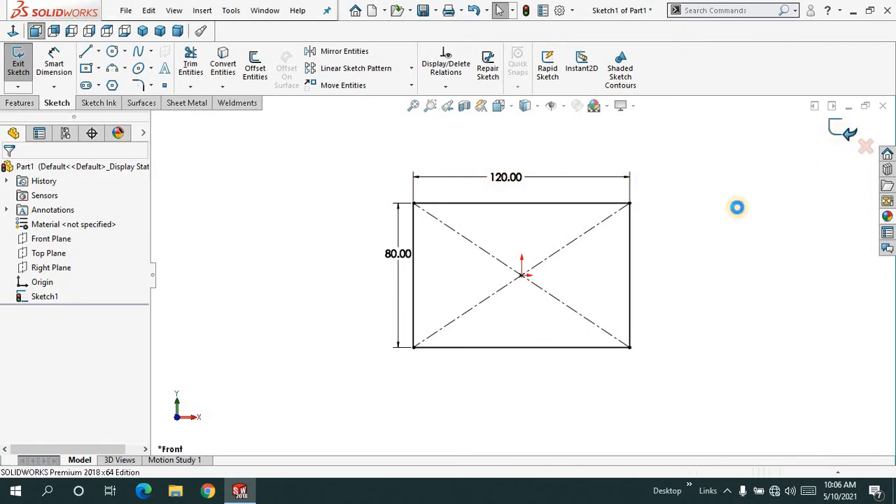
- Exit the rectangle sketch and set the blind boss extrusion depth to 50 mm
{"action": "key", "text": "e"}
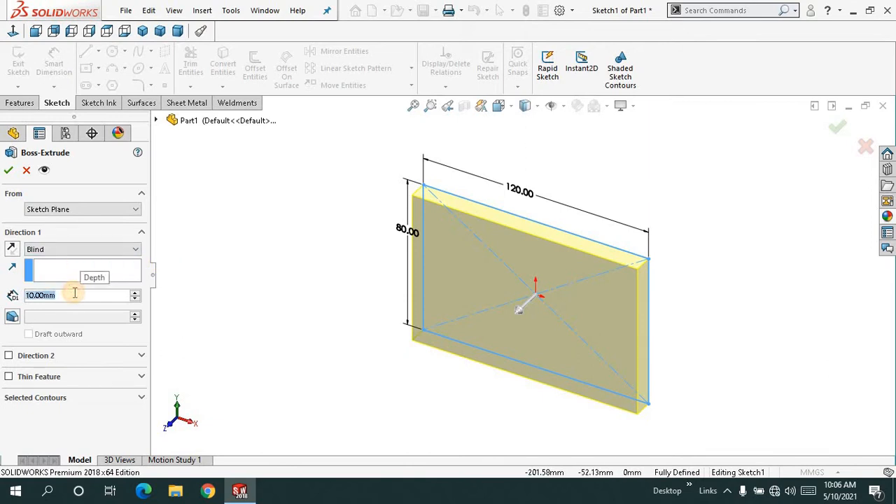
{"action": "type", "text": "50"}
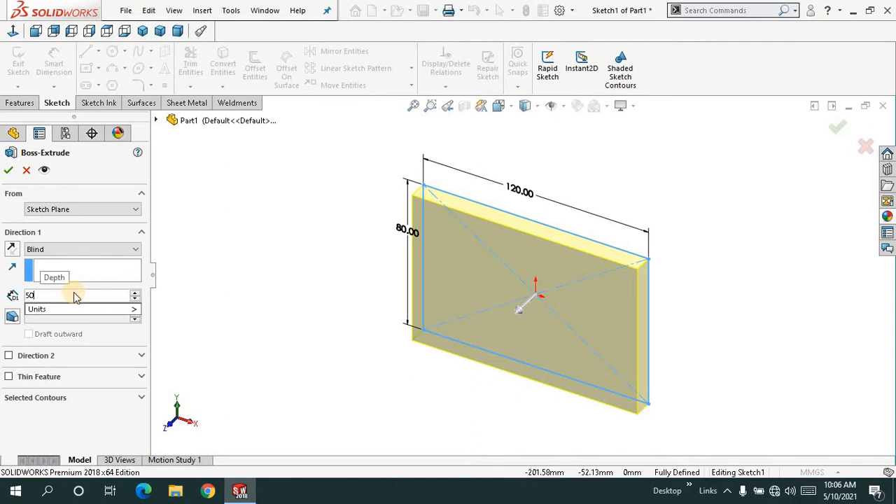
{"action": "key", "text": "Return"}
{"action": "middle_click_drag", "start_coordinate": [247, 250], "coordinate": [246, 223]}
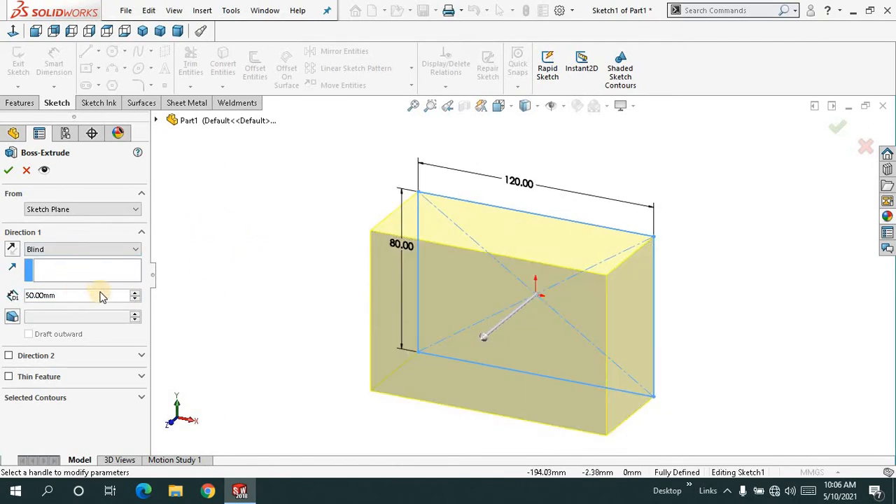
{"action": "middle_click_drag", "start_coordinate": [242, 263], "coordinate": [241, 274]}
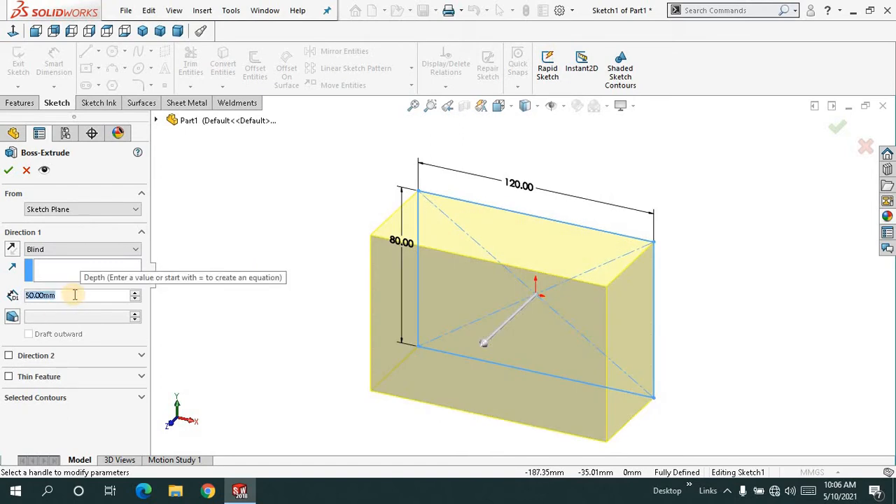
- Set the extrusion depth to 35 mm and complete the block
{"action": "type", "text": "35"}
{"action": "key", "text": "Return"}
{"action": "right_click", "coordinate": [294, 196]}
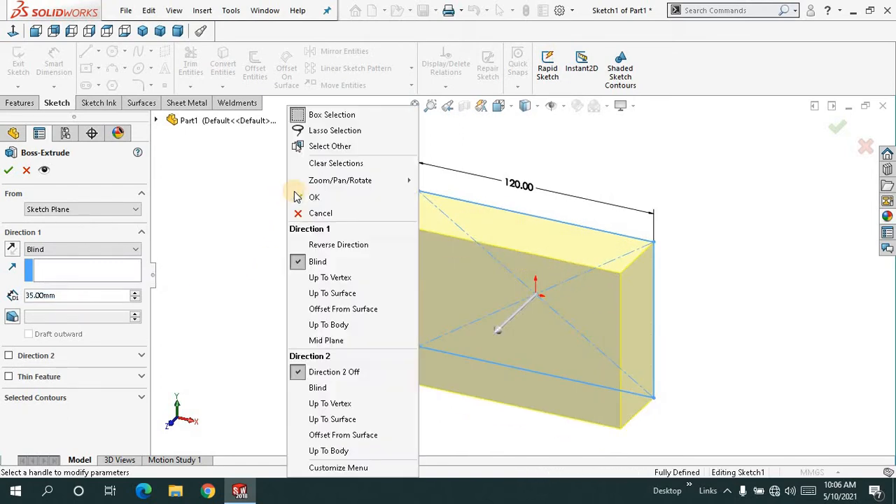
{"action": "left_click", "coordinate": [301, 198]}
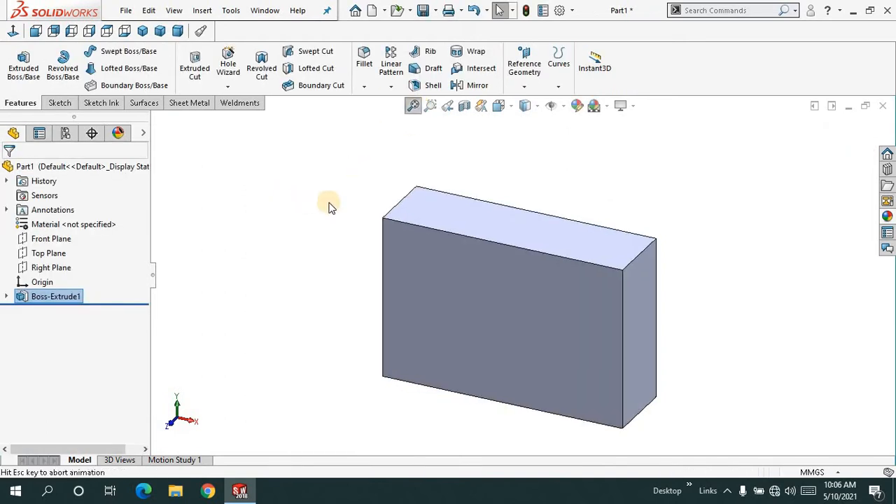
- Examine the extruded block from several sides and look over the available hole commands
{"action": "middle_click_drag", "start_coordinate": [309, 241], "coordinate": [298, 220]}
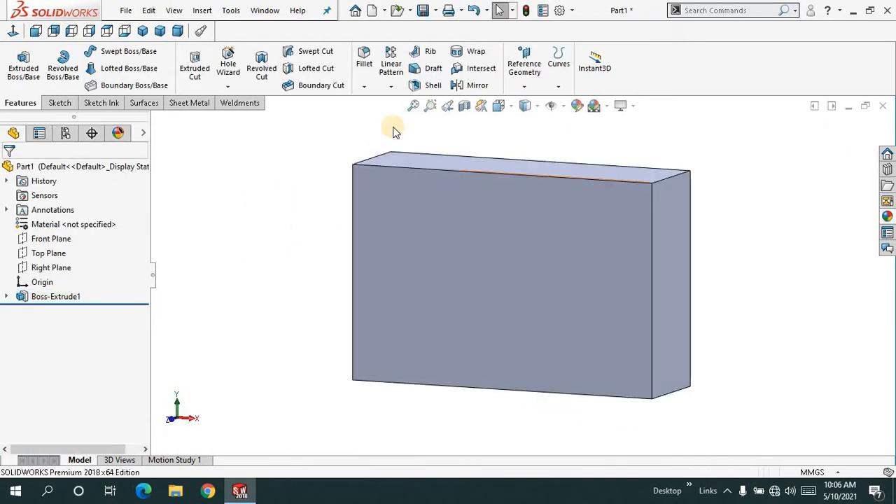
{"action": "left_click", "coordinate": [413, 115]}
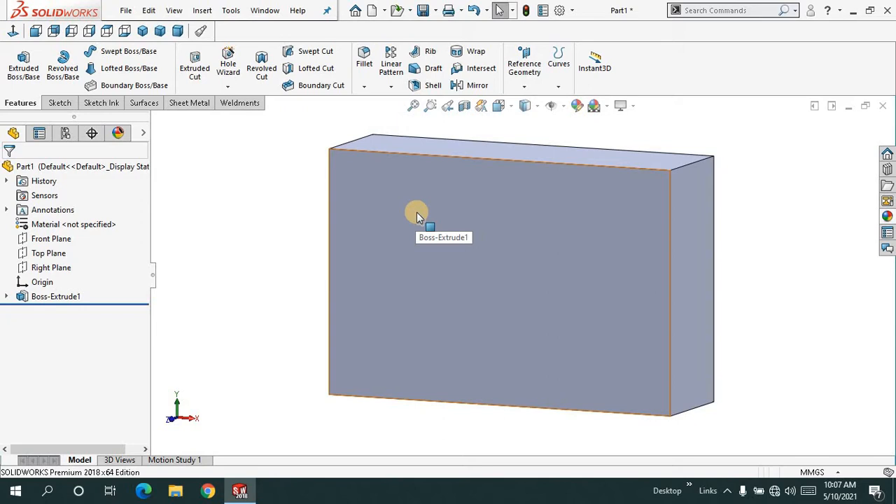
{"action": "middle_click_drag", "start_coordinate": [285, 234], "coordinate": [364, 154]}
{"action": "left_click", "coordinate": [412, 107]}
{"action": "middle_click_drag", "start_coordinate": [276, 226], "coordinate": [281, 196]}
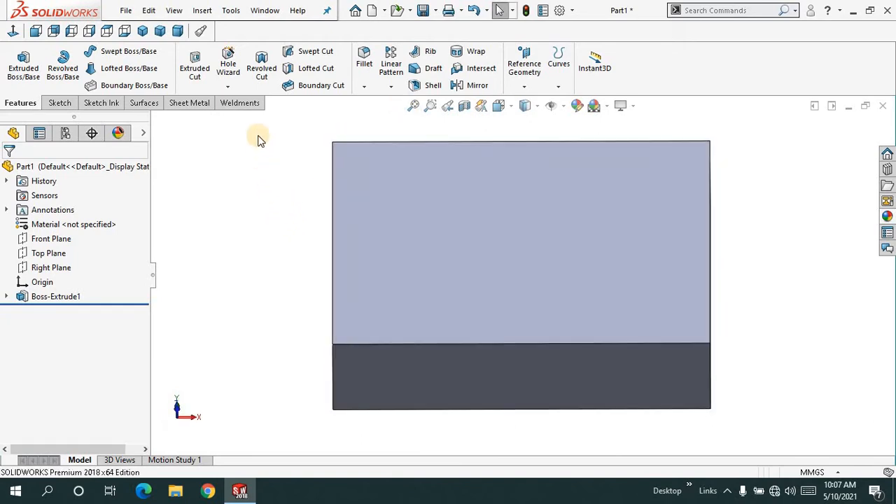
{"action": "left_click", "coordinate": [236, 91]}
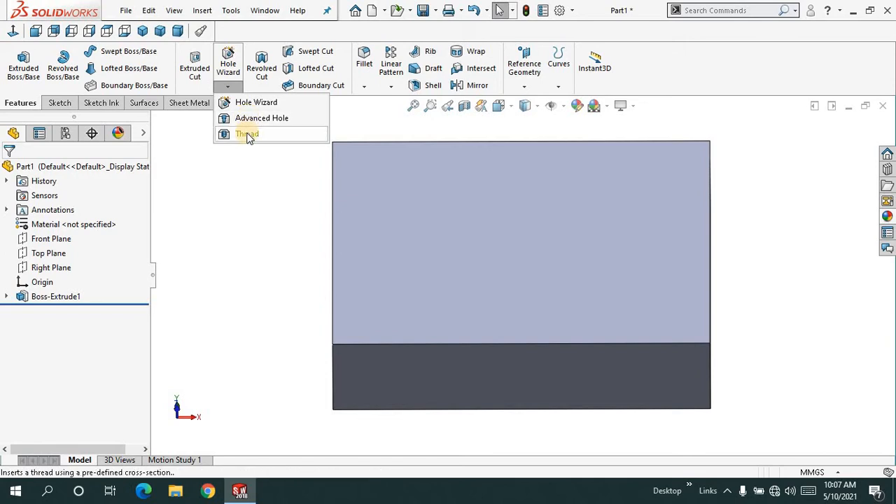
{"action": "left_click", "coordinate": [257, 169]}
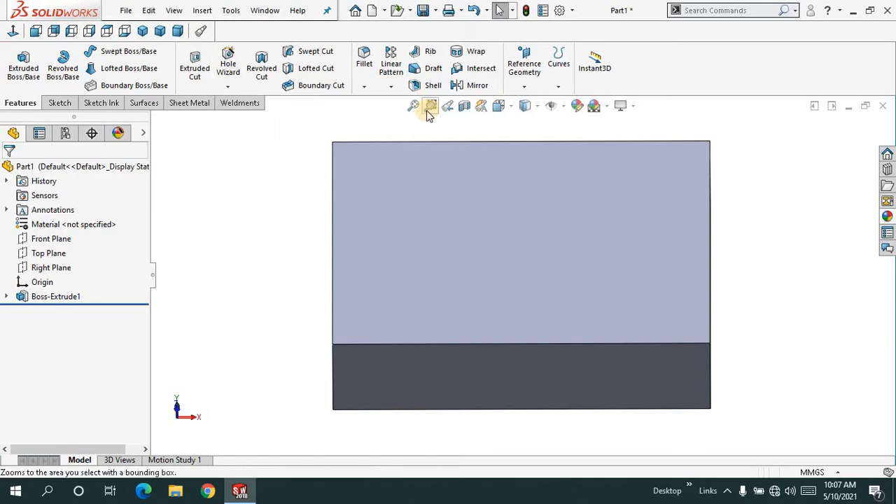
{"action": "left_click", "coordinate": [413, 106]}
{"action": "scroll", "coordinate": [296, 199], "scroll_direction": "up", "scroll_amount": 2}
{"action": "middle_click_drag", "start_coordinate": [308, 195], "coordinate": [298, 187]}
{"action": "left_click", "coordinate": [414, 106]}
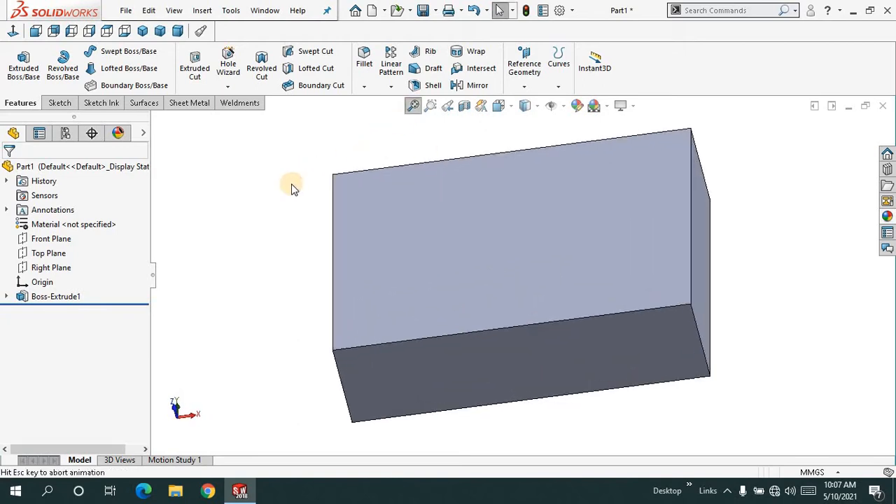
- Start a Hole Wizard hole and choose the countersink hole type
{"action": "left_click", "coordinate": [228, 88]}
{"action": "left_click", "coordinate": [236, 102]}
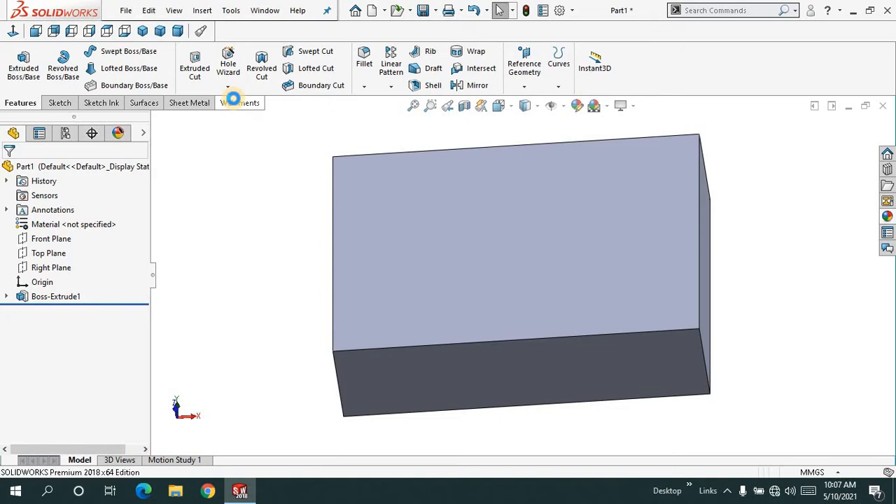
{"action": "left_click_drag", "start_coordinate": [145, 230], "coordinate": [151, 248]}
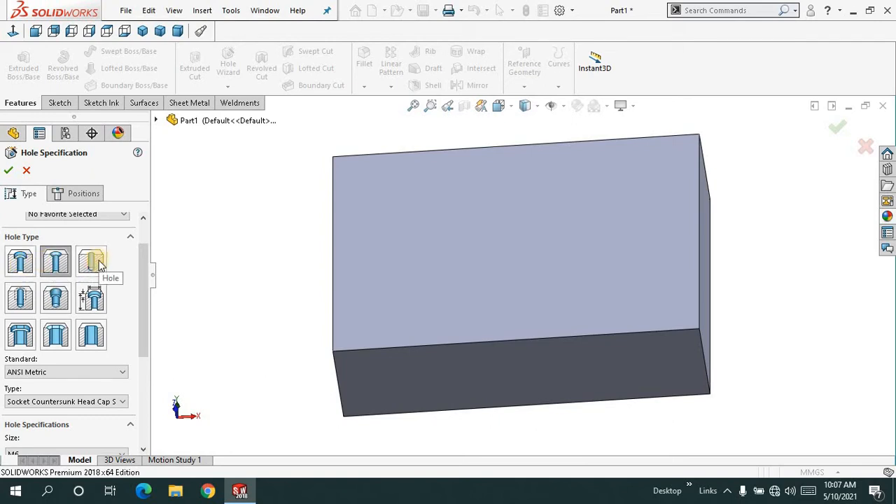
{"action": "left_click", "coordinate": [59, 262]}
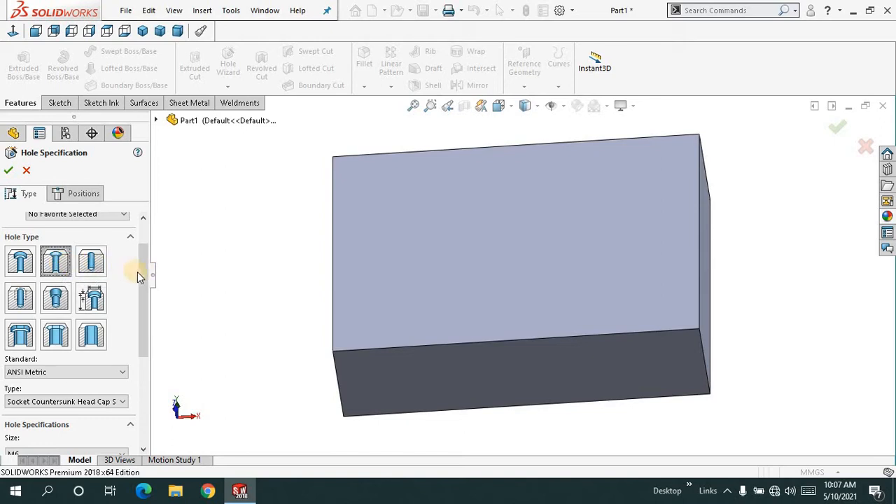
{"action": "left_click_drag", "start_coordinate": [138, 270], "coordinate": [143, 243]}
{"action": "left_click", "coordinate": [58, 306]}
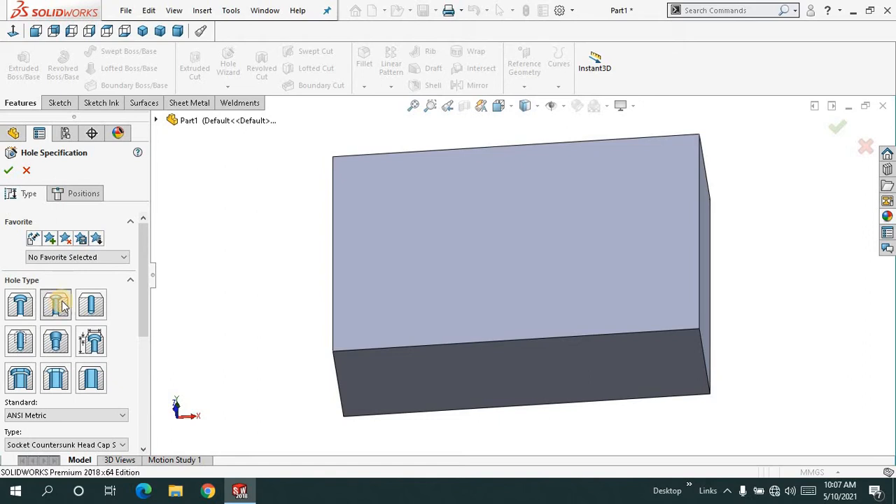
- Place the countersunk hole at the origin on the block's 120 by 80 mm front face
{"action": "left_click", "coordinate": [98, 193]}
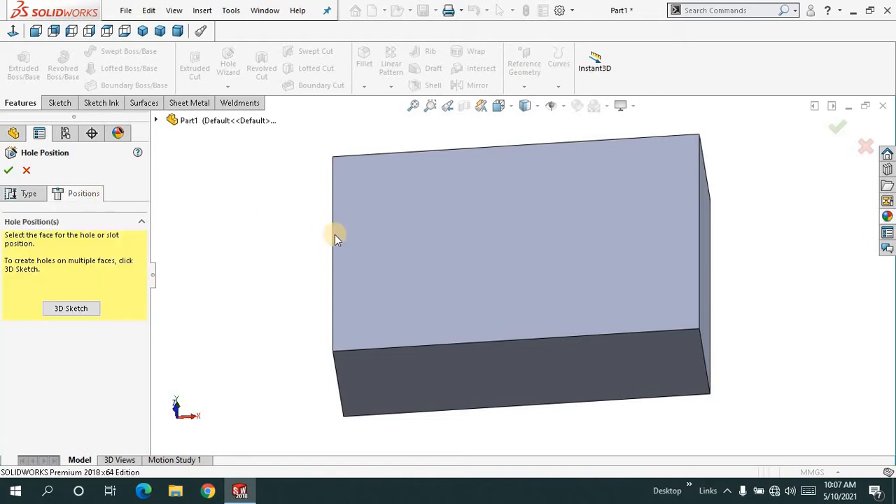
{"action": "left_click", "coordinate": [506, 247]}
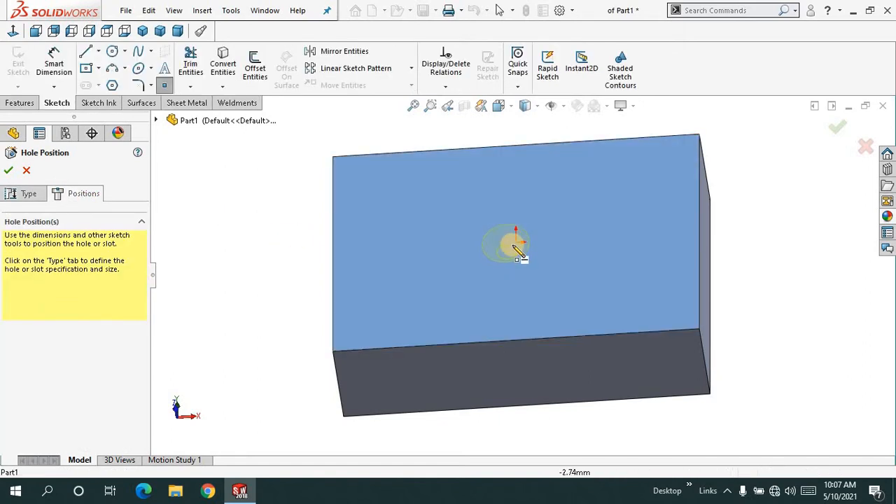
{"action": "left_click", "coordinate": [517, 243]}
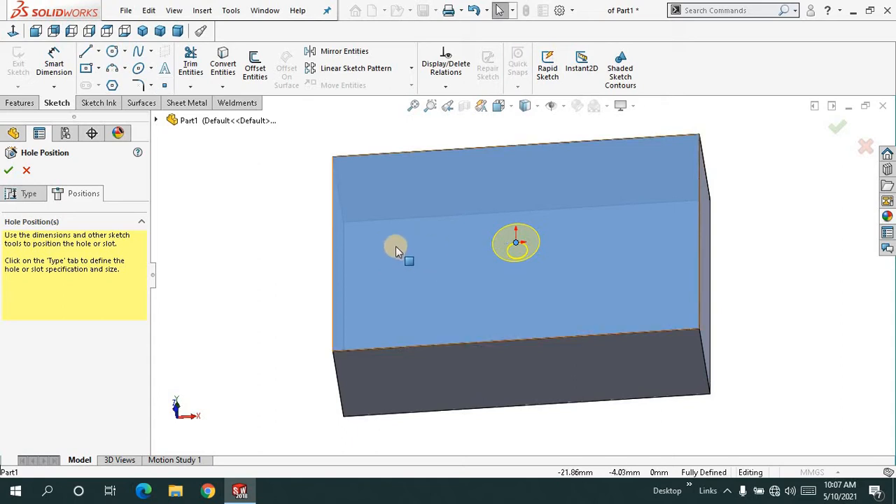
- Return to the hole specification and choose the ANSI Metric standard with the Socket Countersunk Head Cap Screw type
{"action": "left_click", "coordinate": [26, 193]}
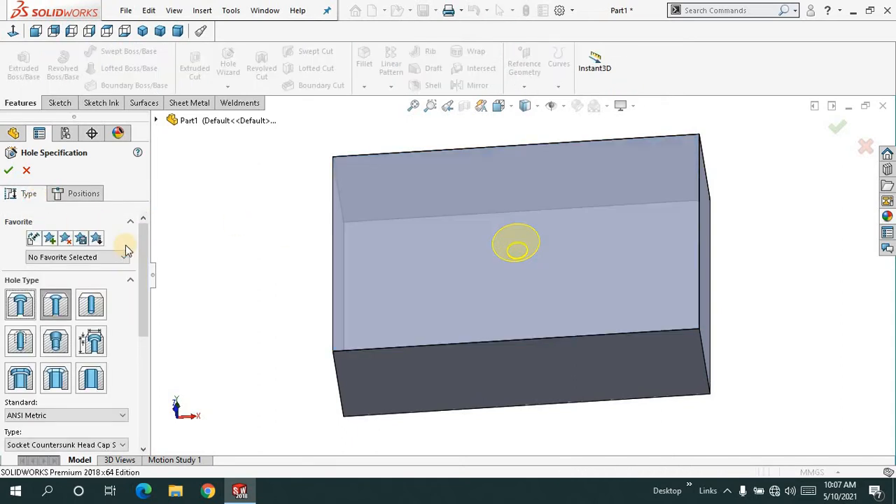
{"action": "scroll", "coordinate": [143, 259], "scroll_direction": "down", "scroll_amount": 3}
{"action": "middle_click_drag", "start_coordinate": [264, 266], "coordinate": [260, 216]}
{"action": "scroll", "coordinate": [144, 308], "scroll_direction": "down", "scroll_amount": 2}
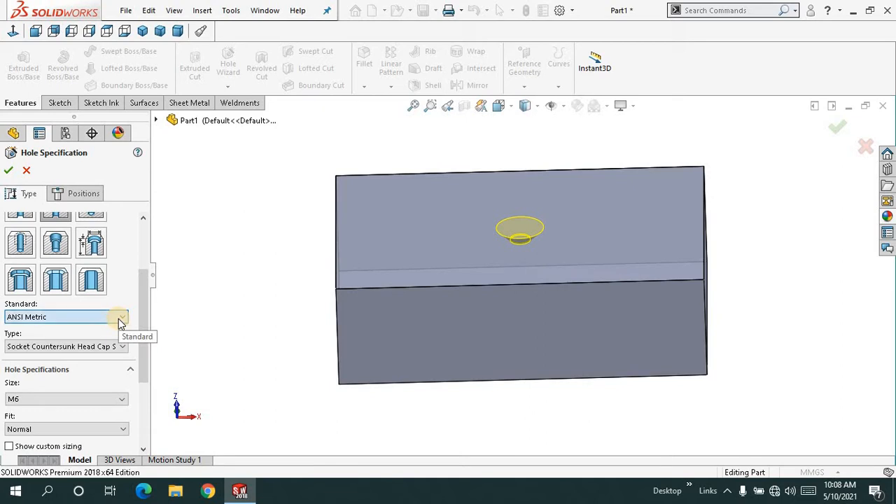
{"action": "left_click", "coordinate": [117, 319]}
{"action": "left_click", "coordinate": [105, 324]}
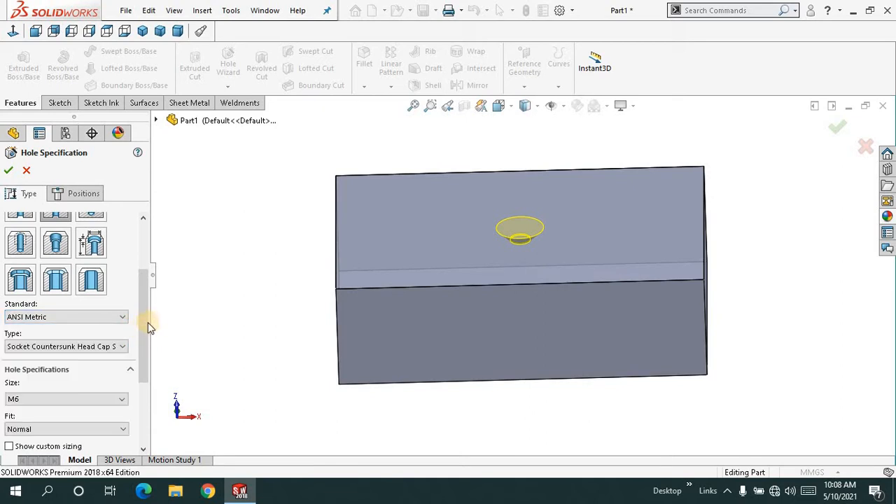
{"action": "scroll", "coordinate": [140, 333], "scroll_direction": "down", "scroll_amount": 2}
{"action": "left_click", "coordinate": [117, 321]}
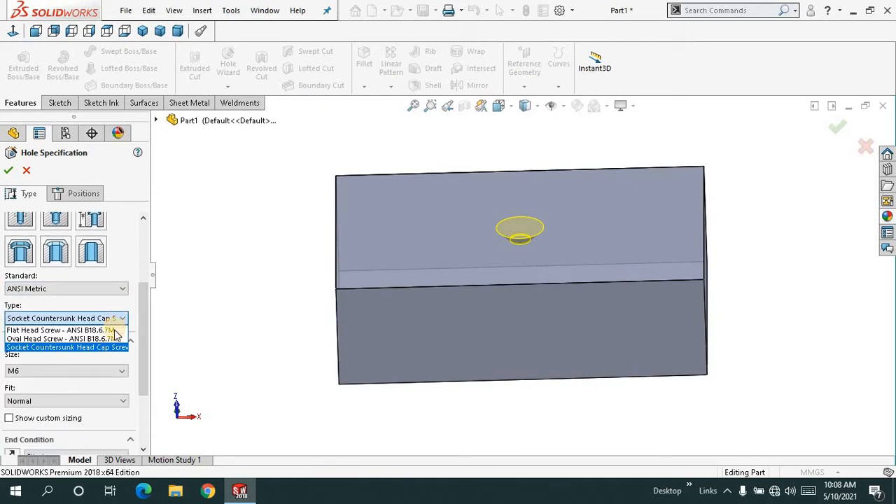
{"action": "left_click", "coordinate": [114, 347]}
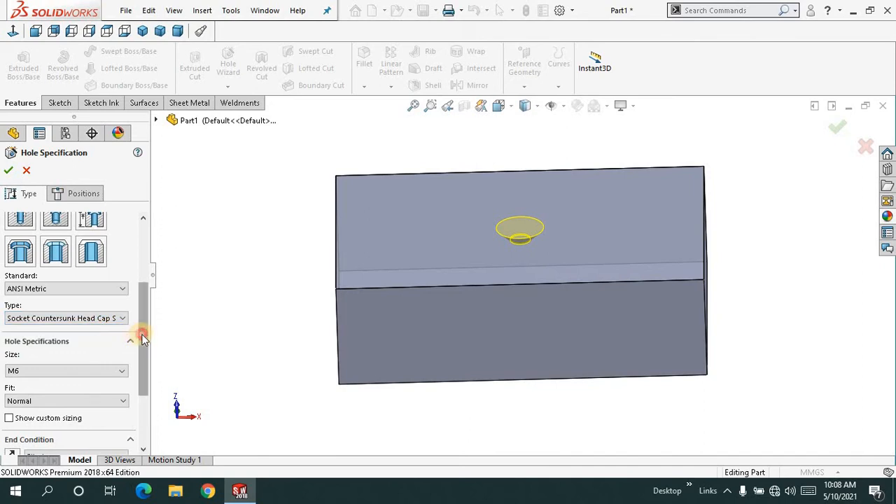
- Set the countersunk hole's size to M6 with a Normal fit
{"action": "scroll", "coordinate": [140, 346], "scroll_direction": "down", "scroll_amount": 2}
{"action": "left_click", "coordinate": [116, 329]}
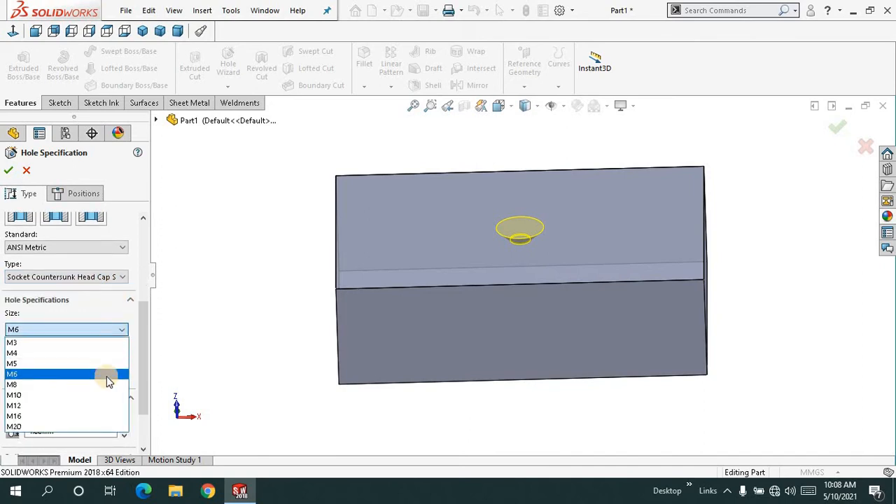
{"action": "left_click", "coordinate": [108, 370]}
{"action": "left_click", "coordinate": [105, 360]}
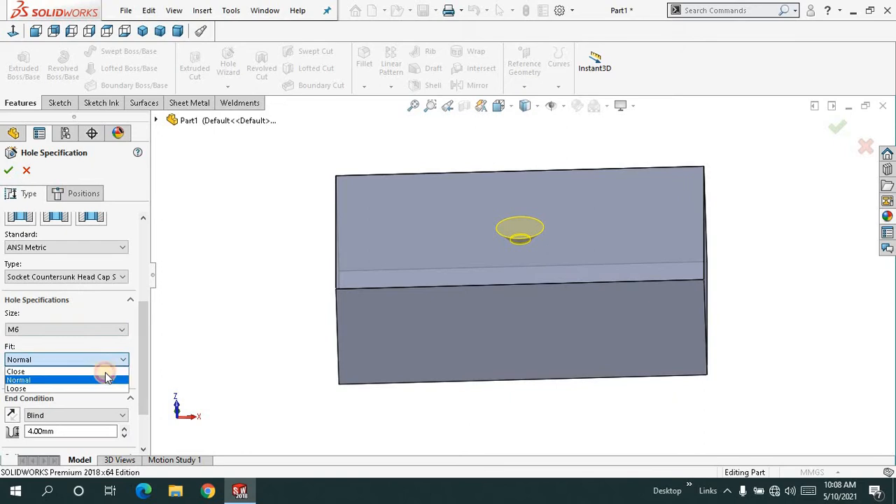
{"action": "left_click", "coordinate": [138, 354]}
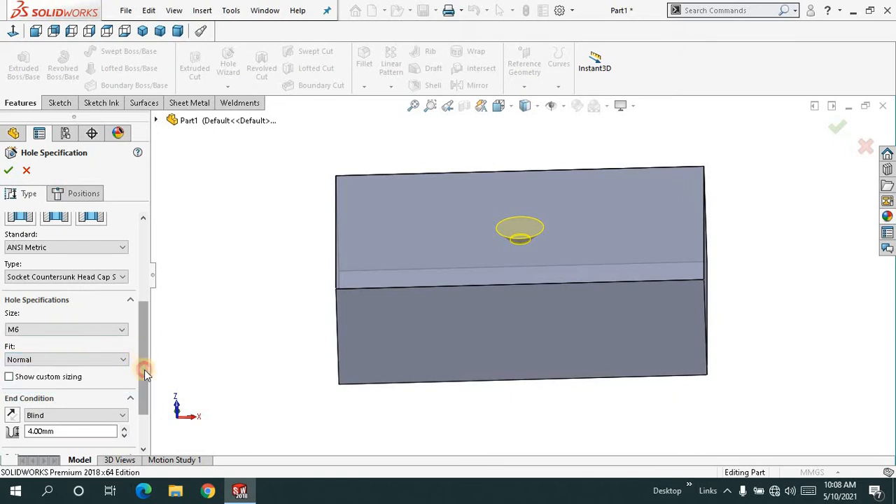
- Set the countersunk hole's end condition to Through All and finish the hole
{"action": "scroll", "coordinate": [144, 371], "scroll_direction": "down", "scroll_amount": 3}
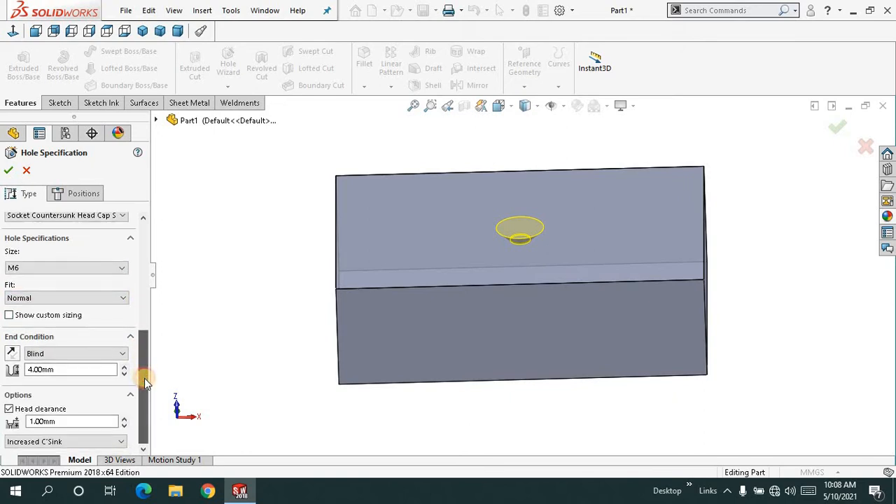
{"action": "left_click", "coordinate": [118, 354]}
{"action": "left_click", "coordinate": [108, 373]}
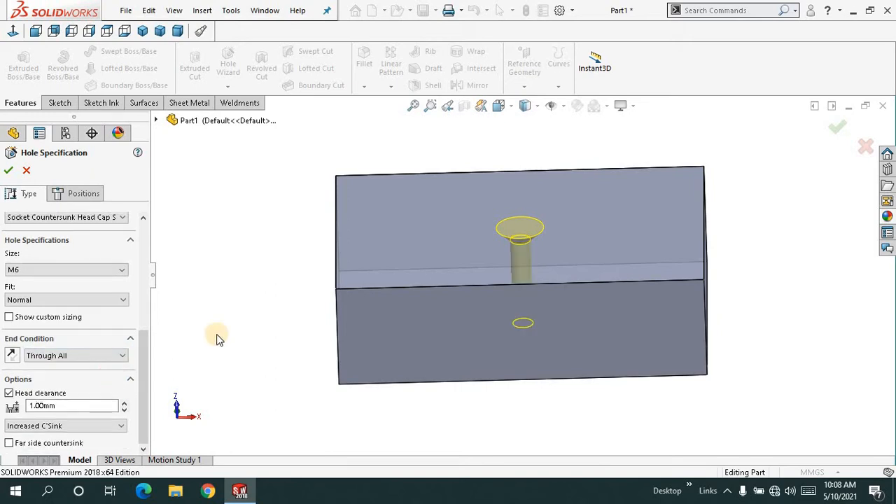
{"action": "middle_click_drag", "start_coordinate": [252, 276], "coordinate": [160, 280]}
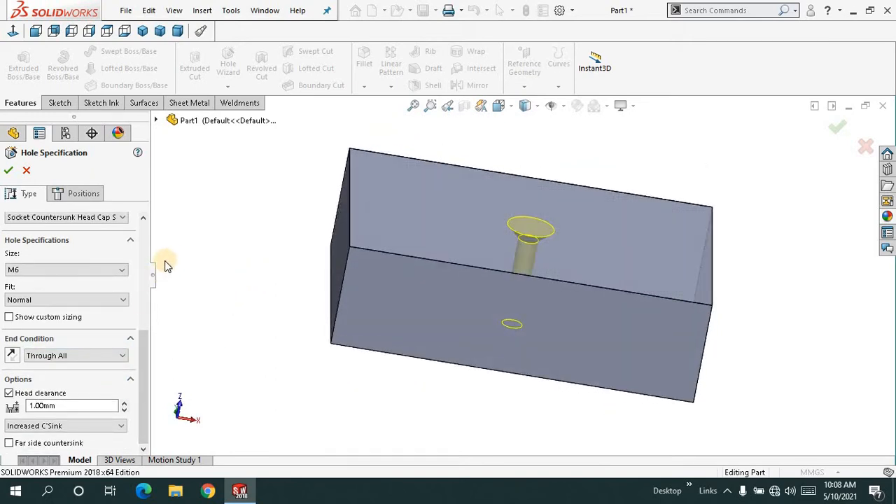
{"action": "left_click_drag", "start_coordinate": [144, 338], "coordinate": [140, 367]}
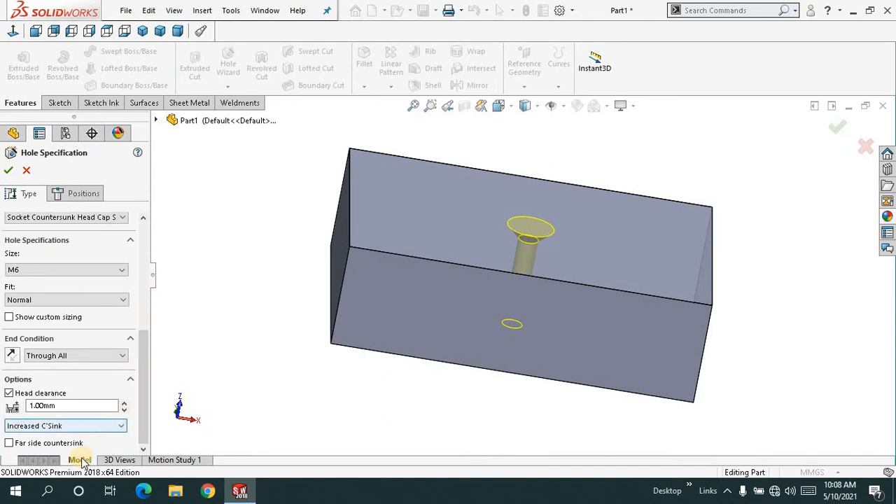
{"action": "right_click", "coordinate": [232, 216]}
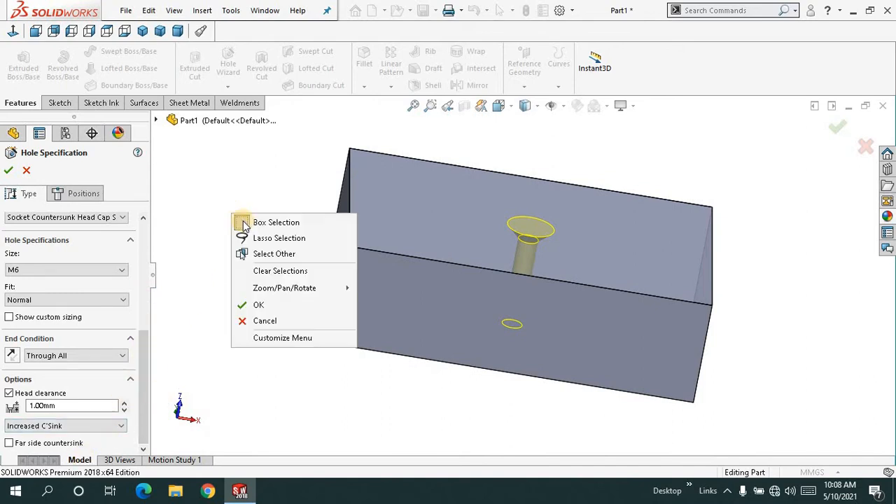
{"action": "left_click", "coordinate": [255, 306]}
- Examine the finished countersunk hole in the block from several angles
{"action": "middle_click_drag", "start_coordinate": [260, 270], "coordinate": [319, 198]}
{"action": "left_click", "coordinate": [413, 105]}
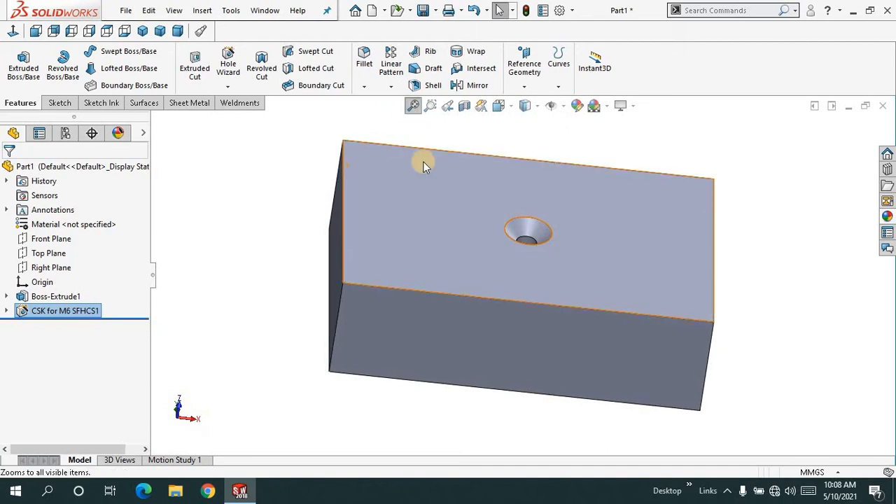
{"action": "scroll", "coordinate": [281, 220], "scroll_direction": "up", "scroll_amount": 2}
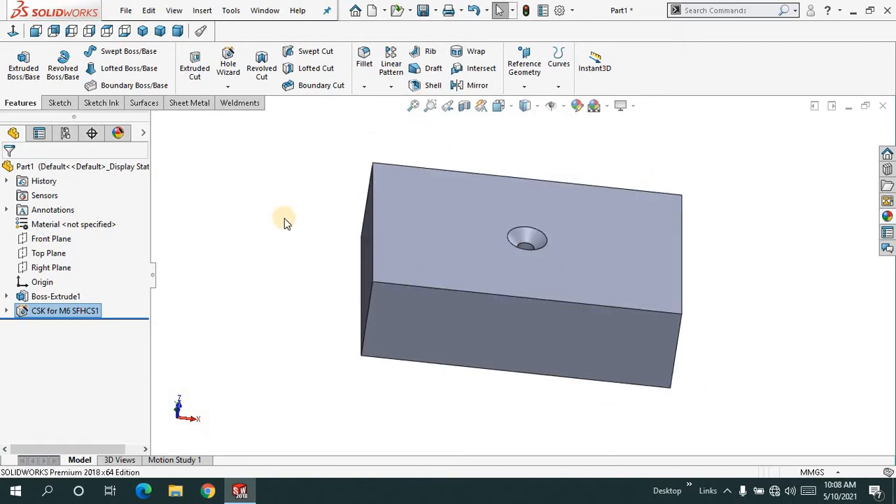
{"action": "middle_click_drag", "start_coordinate": [260, 237], "coordinate": [358, 197]}
{"action": "left_click", "coordinate": [413, 106]}
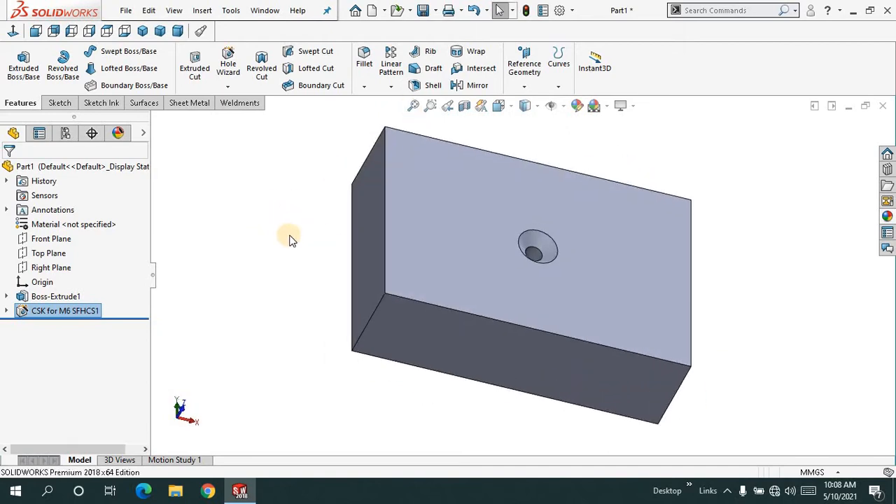
{"action": "middle_click_drag", "start_coordinate": [285, 240], "coordinate": [287, 263]}
{"action": "middle_click_drag", "start_coordinate": [310, 201], "coordinate": [288, 179]}
{"action": "left_click", "coordinate": [412, 105]}
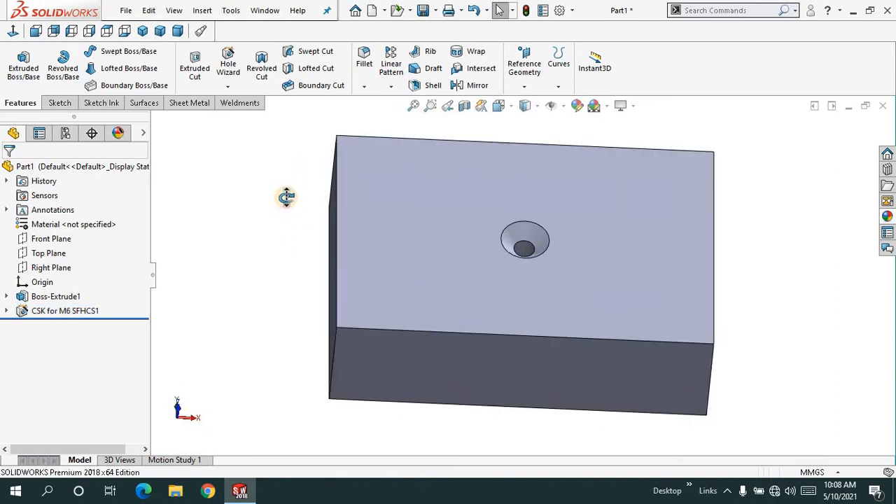
- Start an Advanced Hole and select the block's 120 by 35 mm underside and the adjacent 80 by 35 mm end face as hole faces
{"action": "left_click", "coordinate": [227, 86]}
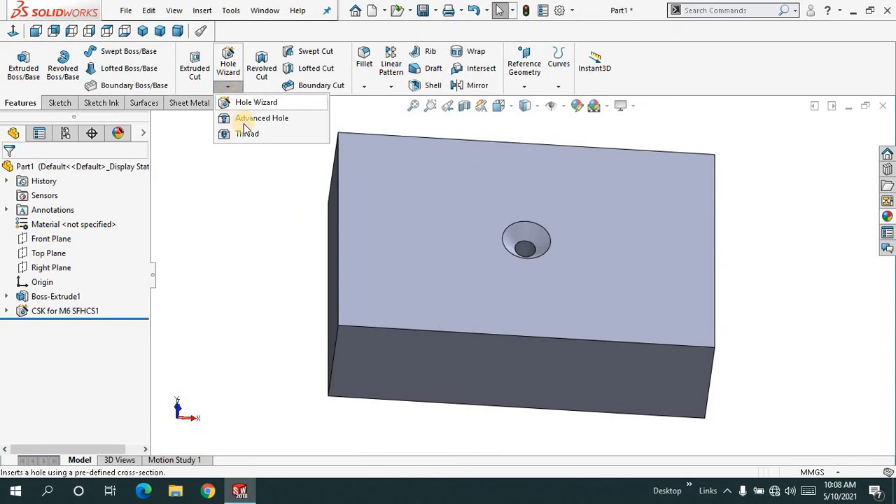
{"action": "left_click", "coordinate": [246, 120]}
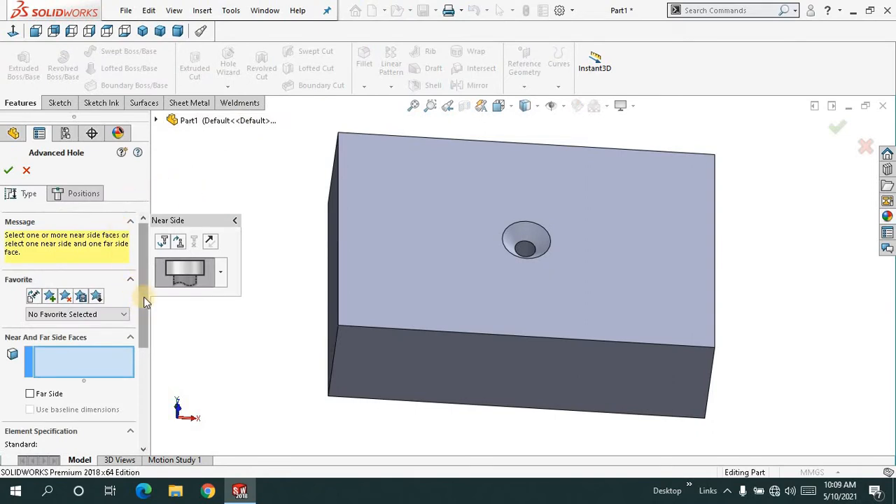
{"action": "mouse_move", "coordinate": [143, 297]}
{"action": "left_mouse_down"}
{"action": "mouse_move", "coordinate": [144, 307]}
{"action": "mouse_move", "coordinate": [147, 285]}
{"action": "mouse_move", "coordinate": [144, 312]}
{"action": "mouse_move", "coordinate": [143, 286]}
{"action": "left_mouse_up"}
{"action": "left_click", "coordinate": [100, 358]}
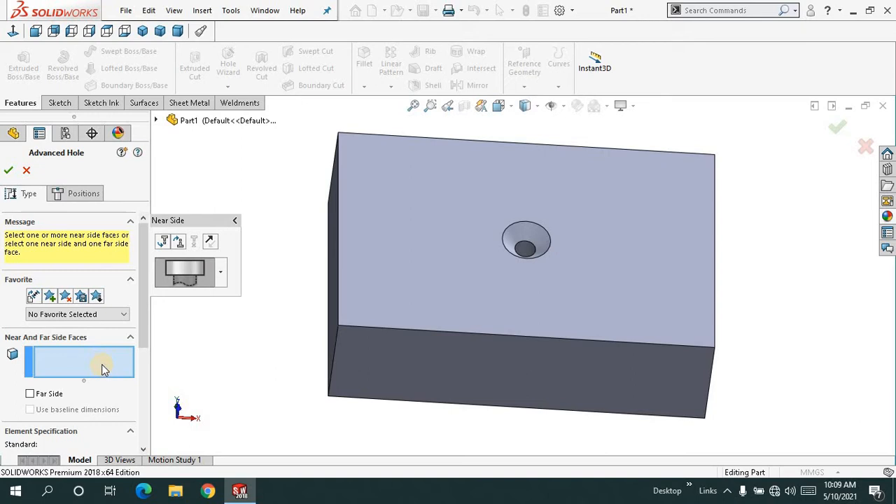
{"action": "left_click", "coordinate": [461, 346]}
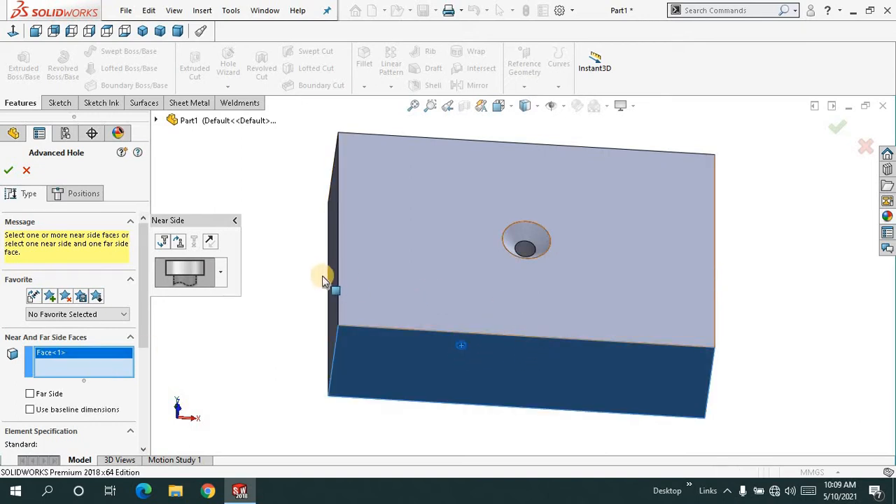
{"action": "middle_click_drag", "start_coordinate": [302, 262], "coordinate": [334, 262]}
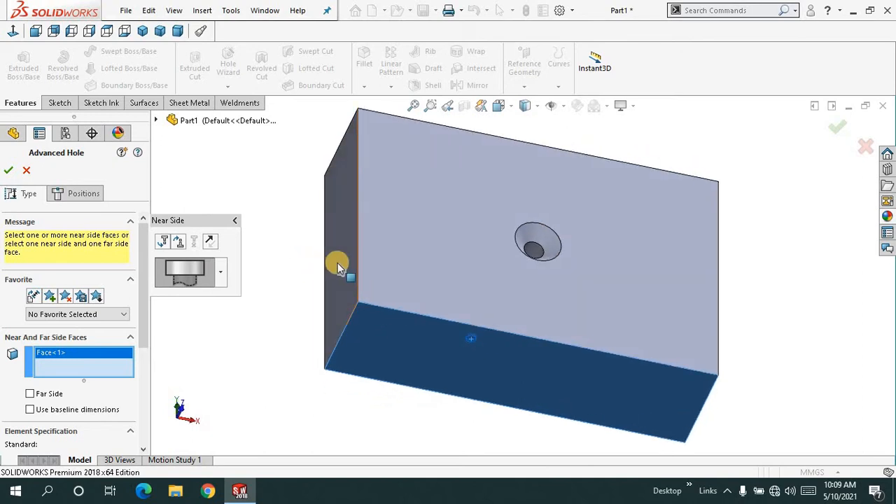
{"action": "left_click", "coordinate": [337, 267]}
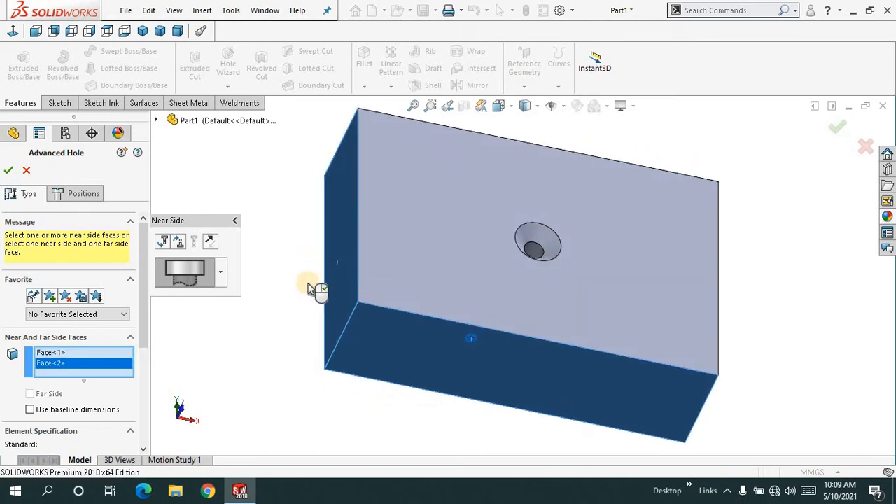
{"action": "middle_click_drag", "start_coordinate": [292, 302], "coordinate": [280, 279]}
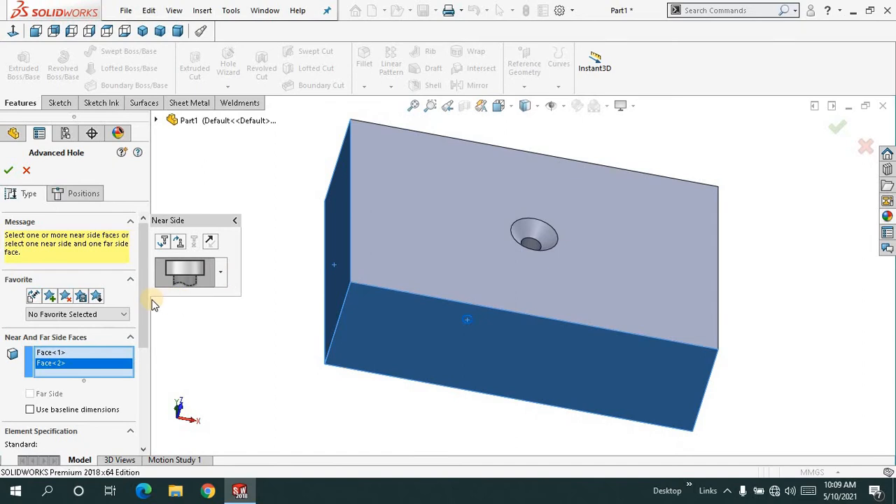
{"action": "left_click_drag", "start_coordinate": [145, 299], "coordinate": [112, 224]}
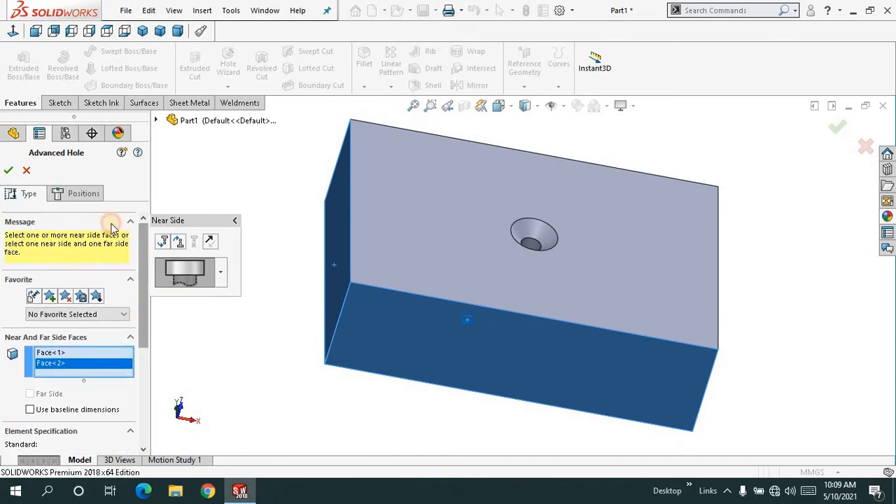
- Place the advanced hole's position point freehand near the middle of the block's 120 by 35 mm underside
{"action": "left_click", "coordinate": [78, 193]}
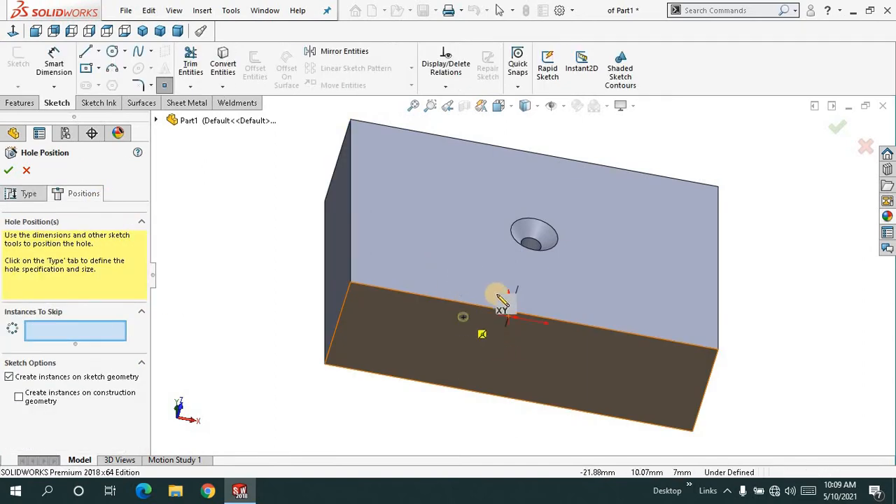
{"action": "left_click", "coordinate": [472, 352]}
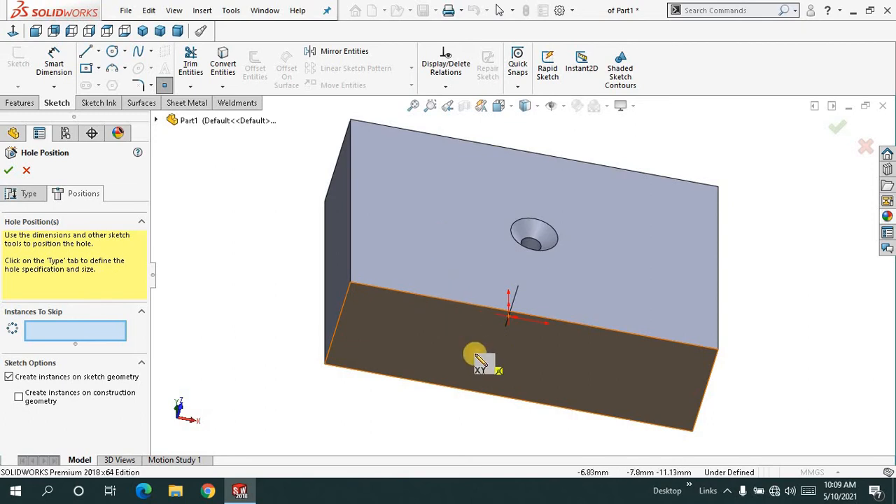
{"action": "left_click", "coordinate": [494, 355]}
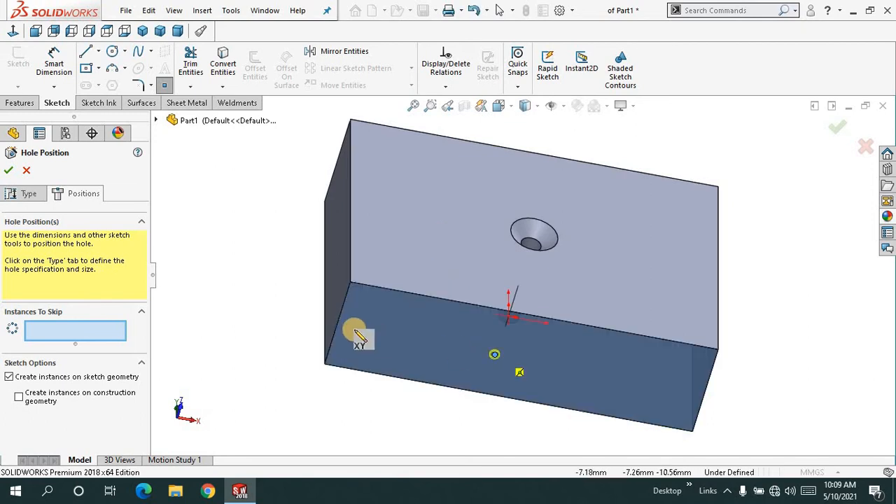
- Dimension the hole point 18 mm from the edge shared by the underside and the countersunk face, and finish the Advanced Hole
{"action": "left_click", "coordinate": [54, 62]}
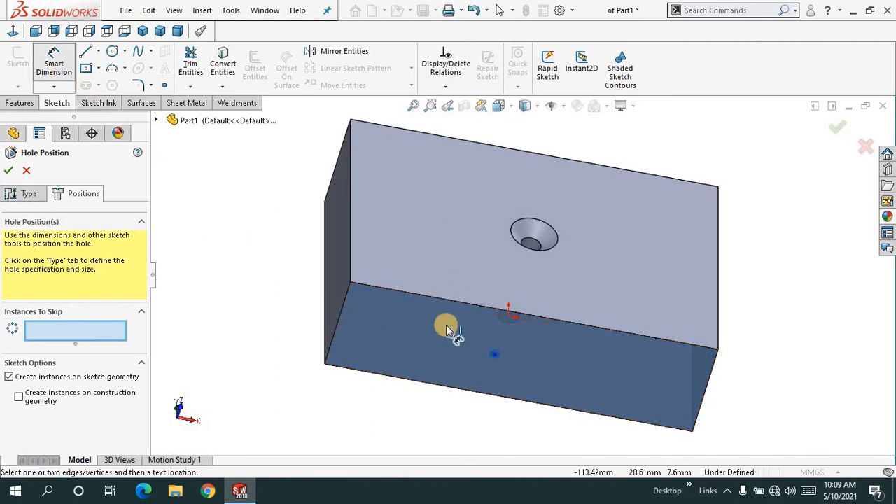
{"action": "left_click", "coordinate": [493, 306]}
{"action": "left_click", "coordinate": [495, 354]}
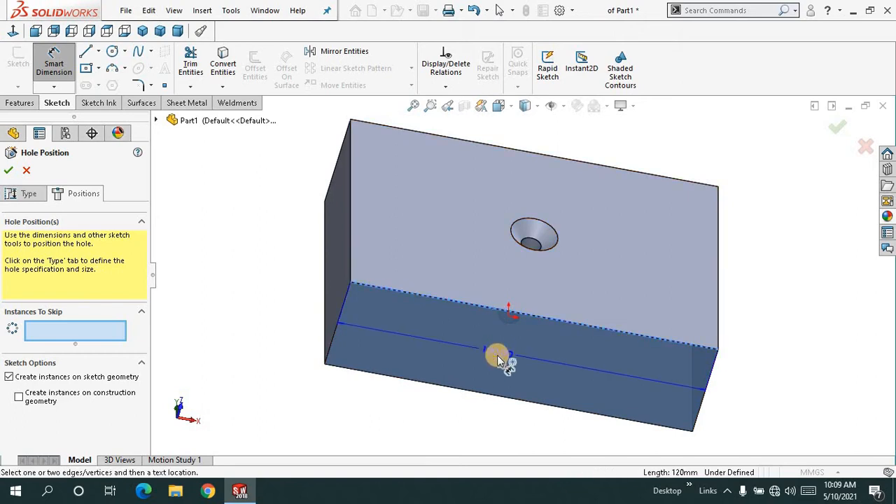
{"action": "left_click", "coordinate": [517, 341]}
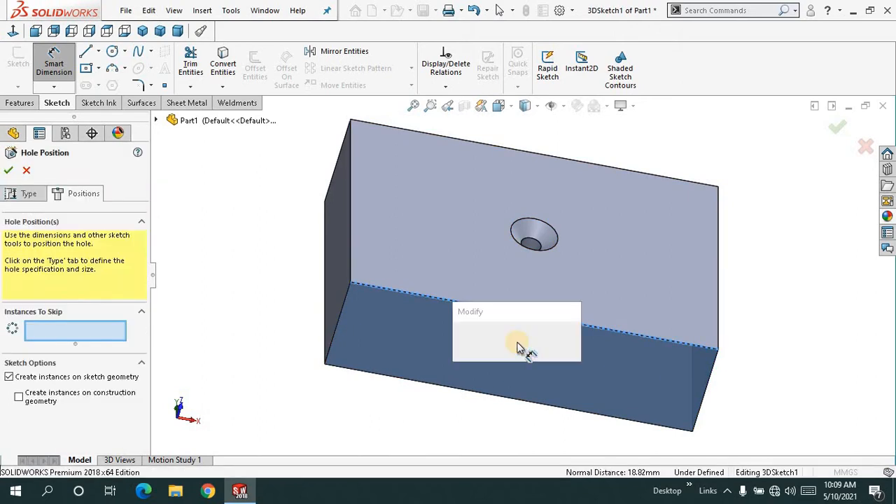
{"action": "type", "text": "1"}
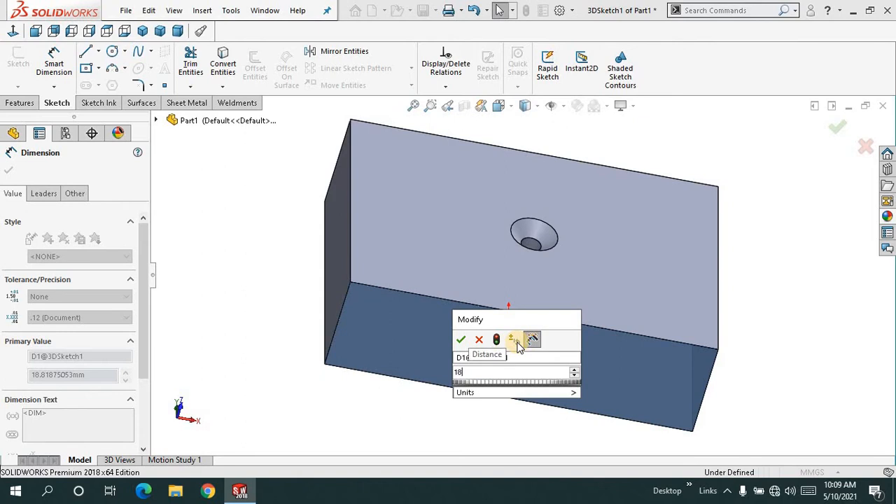
{"action": "type", "text": "8"}
{"action": "key", "text": "Return"}
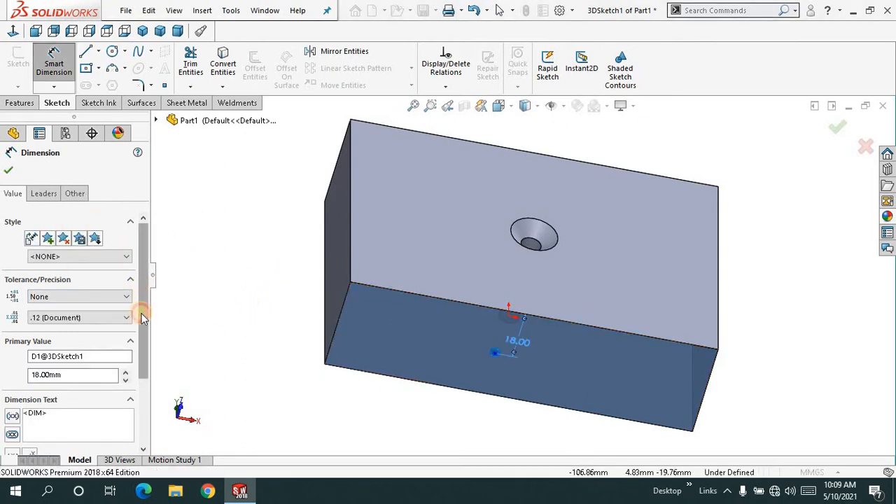
{"action": "scroll", "coordinate": [143, 318], "scroll_direction": "down", "scroll_amount": 3}
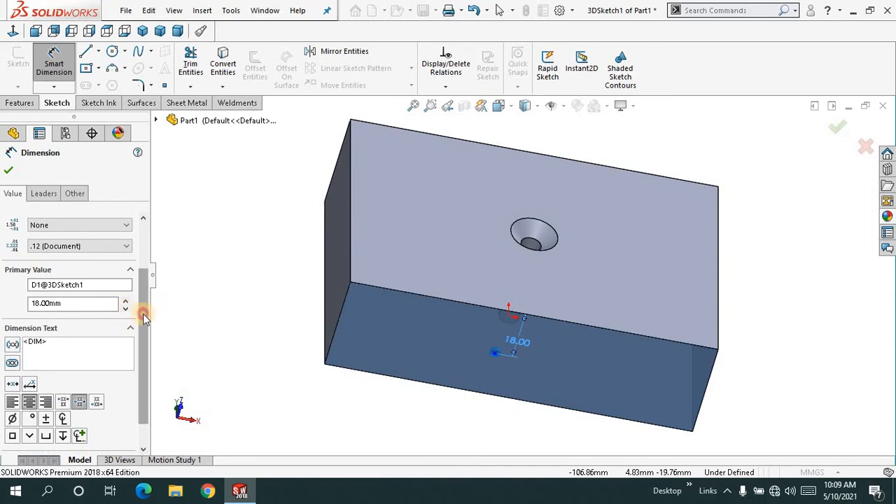
{"action": "left_click_drag", "start_coordinate": [144, 318], "coordinate": [143, 330]}
{"action": "left_click", "coordinate": [7, 172]}
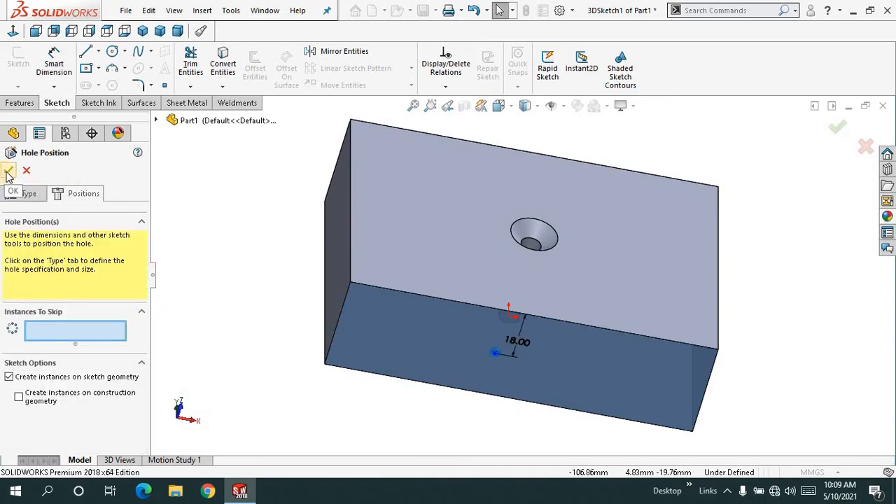
{"action": "left_click", "coordinate": [7, 172]}
- Examine the new advanced hole on the block's underside up close and from several angles
{"action": "middle_click_drag", "start_coordinate": [234, 226], "coordinate": [399, 349]}
{"action": "scroll", "coordinate": [495, 343], "scroll_direction": "down", "scroll_amount": 10}
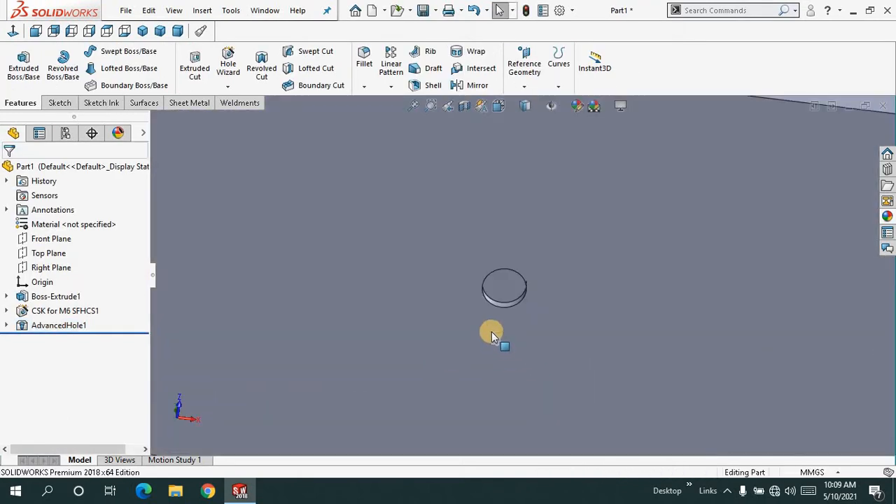
{"action": "scroll", "coordinate": [500, 312], "scroll_direction": "down", "scroll_amount": 3}
{"action": "middle_click_drag", "start_coordinate": [504, 280], "coordinate": [426, 308]}
{"action": "left_click", "coordinate": [413, 105]}
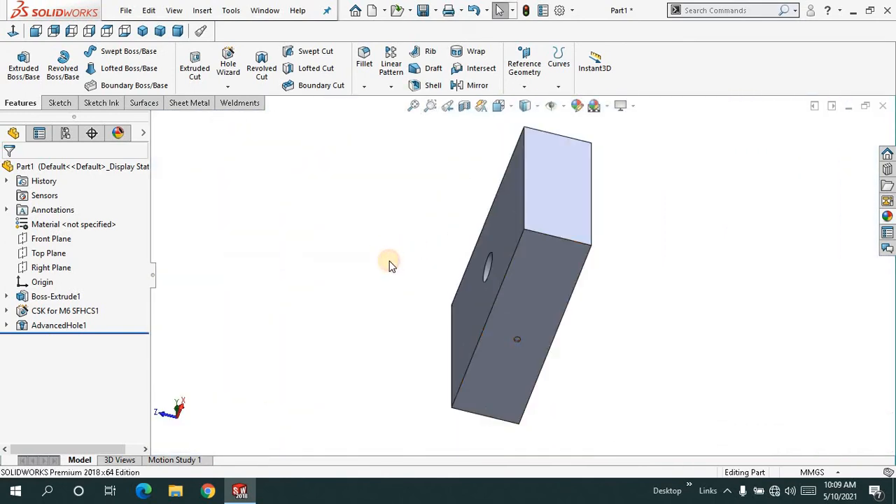
{"action": "middle_click_drag", "start_coordinate": [390, 262], "coordinate": [440, 269]}
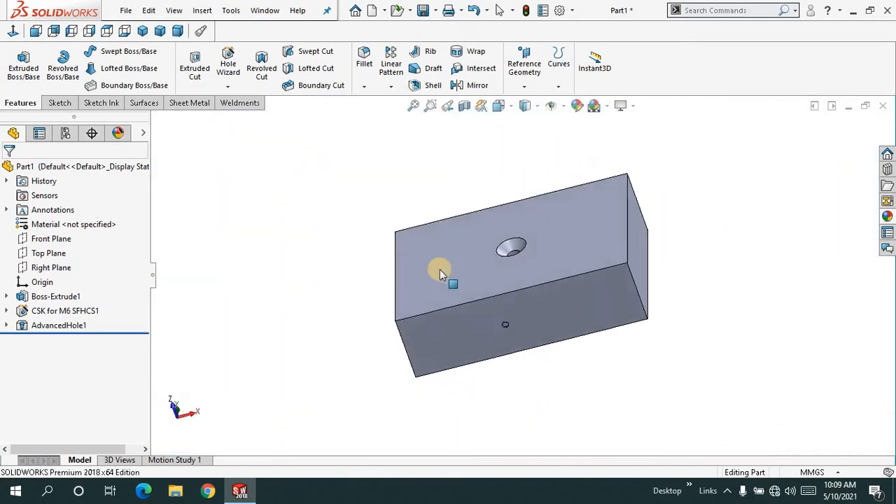
{"action": "left_click", "coordinate": [413, 106]}
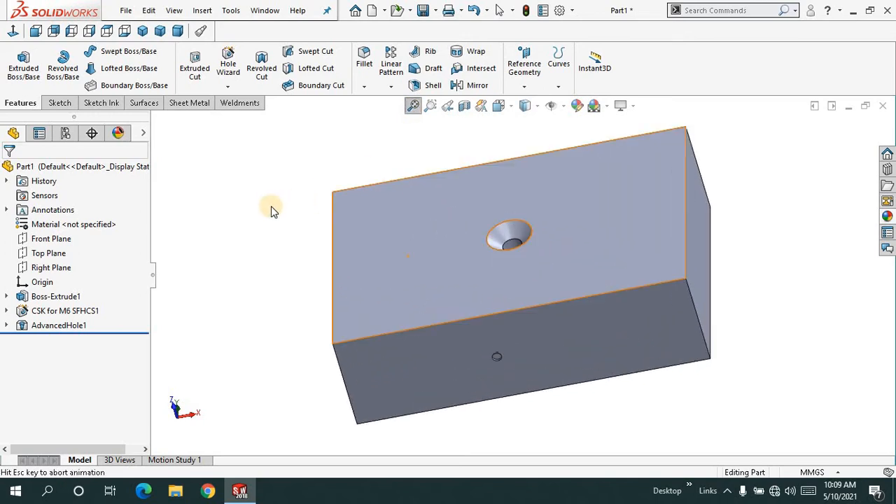
{"action": "middle_click_drag", "start_coordinate": [274, 232], "coordinate": [286, 263]}
{"action": "left_click", "coordinate": [413, 106]}
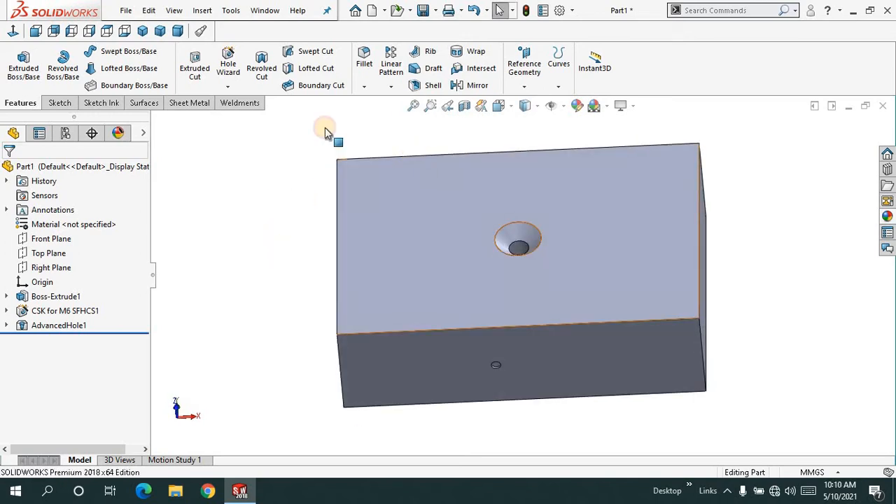
- Start an Extruded Cut on the countersunk face and sketch a circle about 19.3 mm in diameter, up and left of the countersunk hole
{"action": "left_click", "coordinate": [228, 87]}
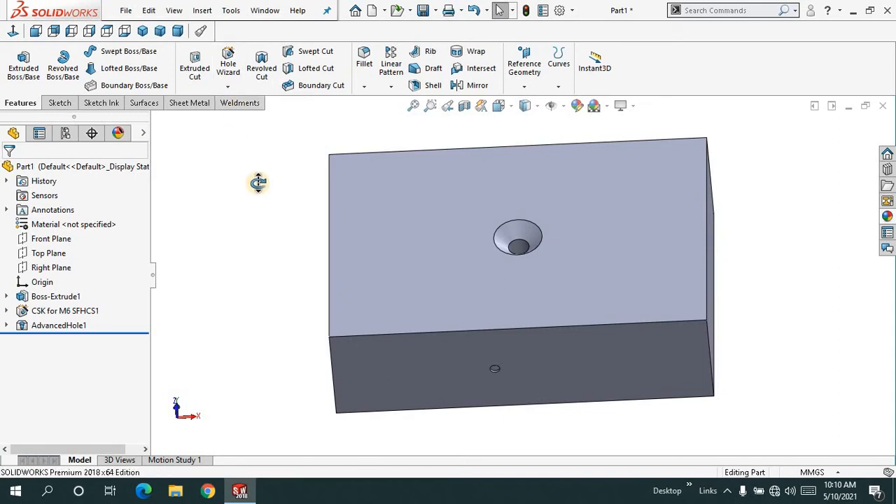
{"action": "middle_click_drag", "start_coordinate": [258, 182], "coordinate": [257, 231]}
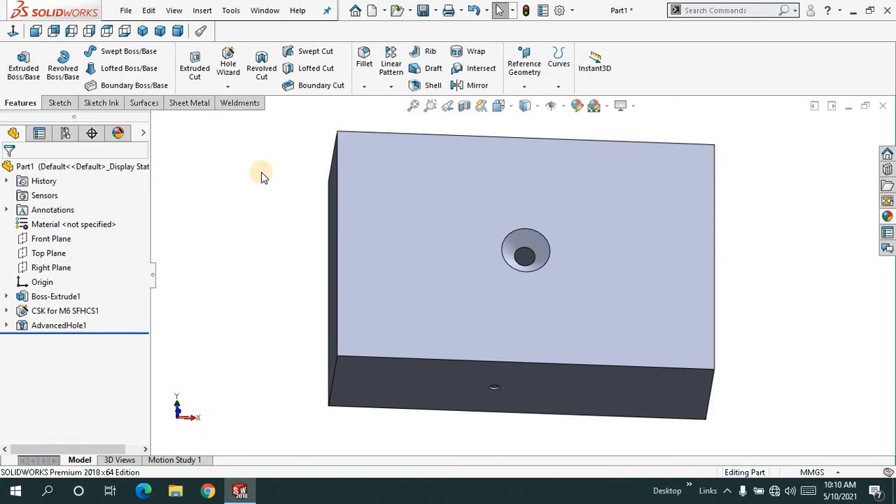
{"action": "left_click", "coordinate": [200, 89]}
{"action": "left_click", "coordinate": [377, 216]}
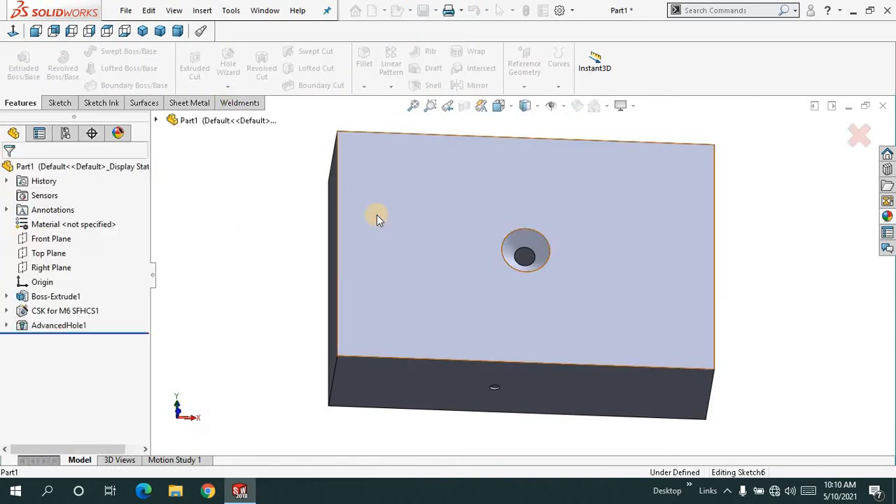
{"action": "left_click", "coordinate": [14, 32]}
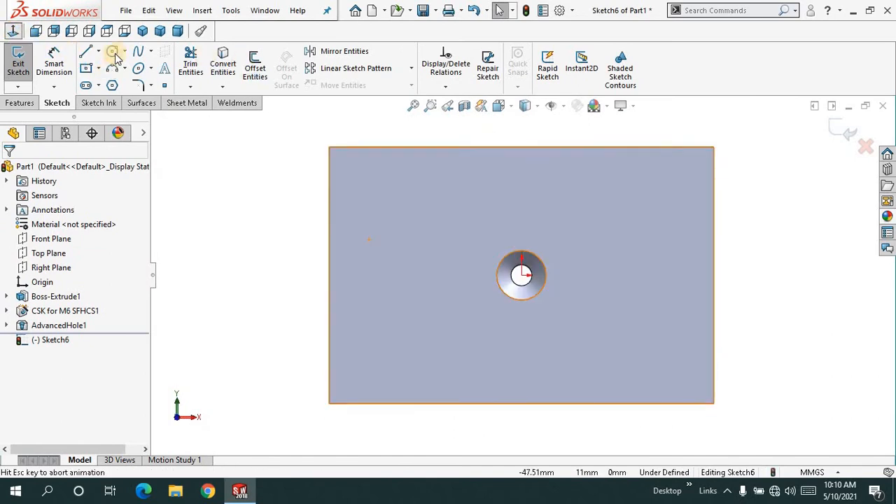
{"action": "left_click", "coordinate": [111, 54]}
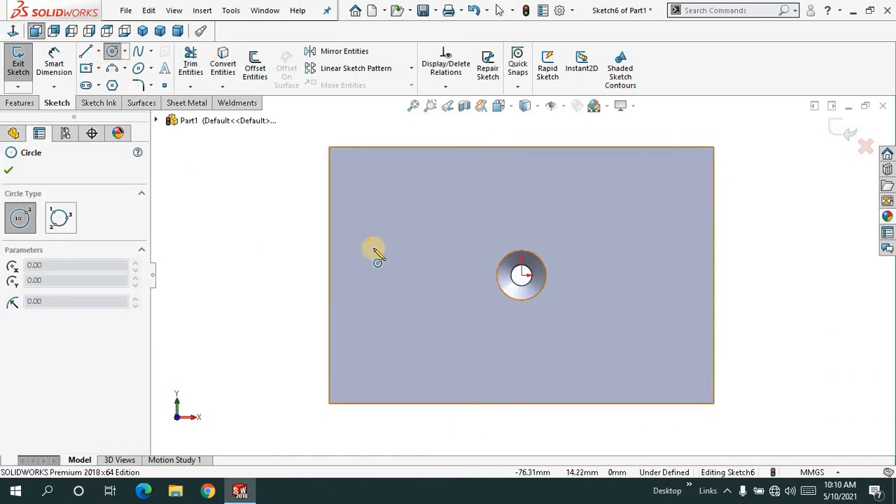
{"action": "left_click", "coordinate": [394, 221]}
{"action": "left_click", "coordinate": [422, 237]}
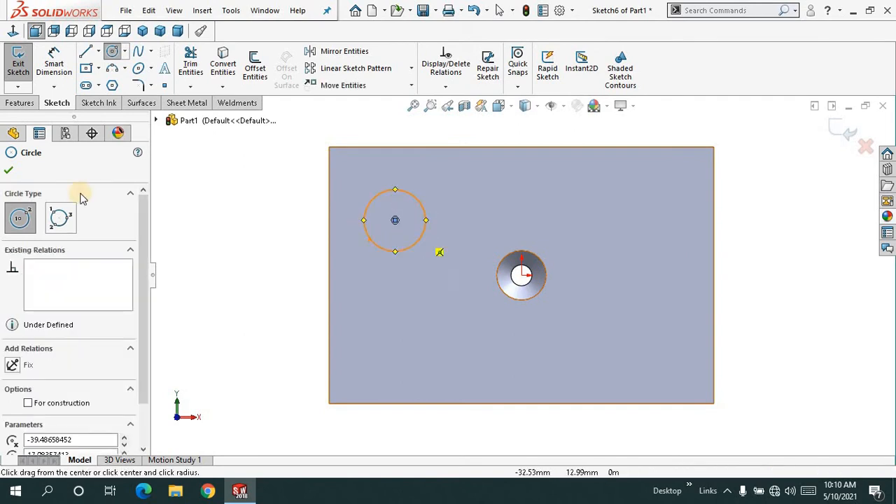
{"action": "key", "text": "Escape"}
{"action": "key", "text": "Escape"}
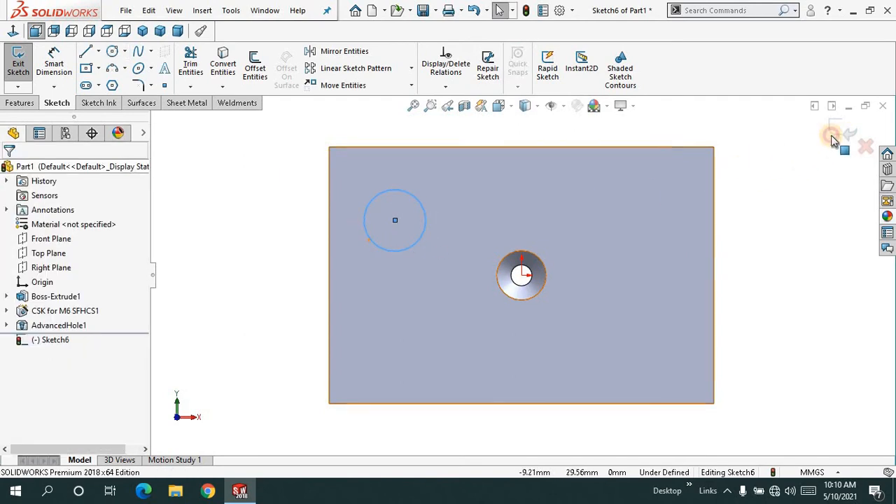
- Finish the circle sketch and cut it Through All the block
{"action": "left_click", "coordinate": [831, 135]}
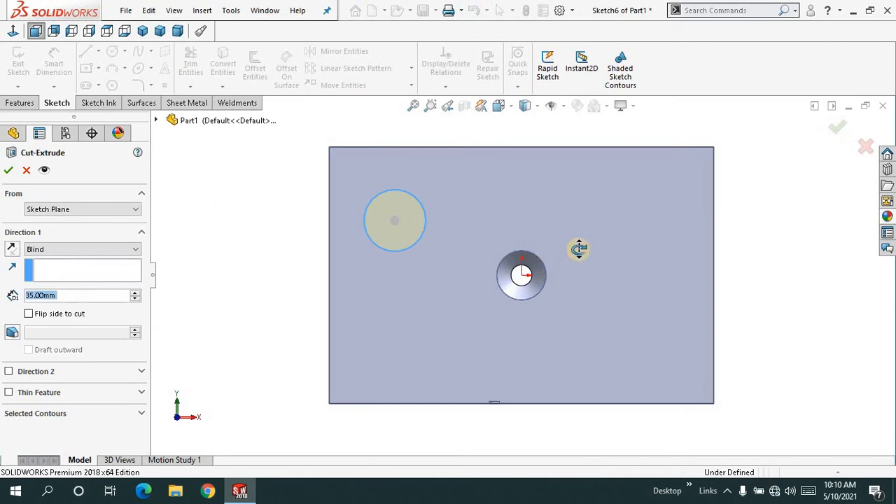
{"action": "left_click", "coordinate": [67, 247]}
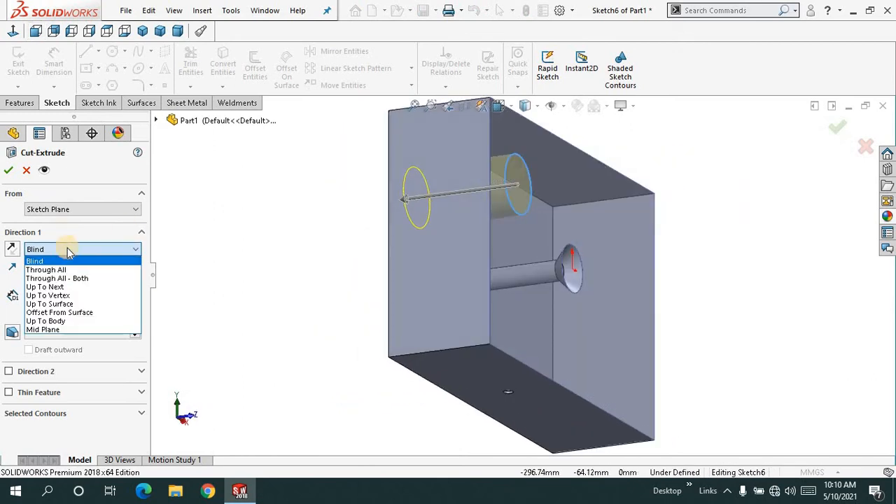
{"action": "left_click", "coordinate": [65, 266]}
{"action": "right_click", "coordinate": [244, 198]}
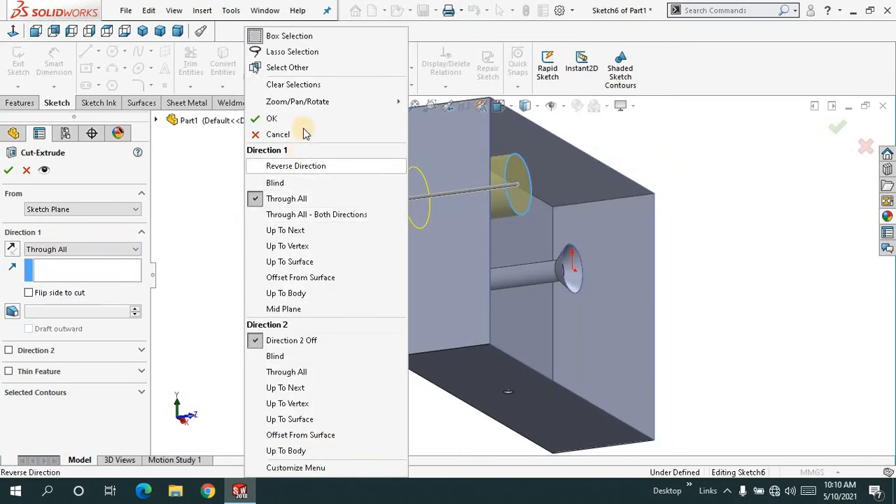
{"action": "left_click", "coordinate": [272, 118]}
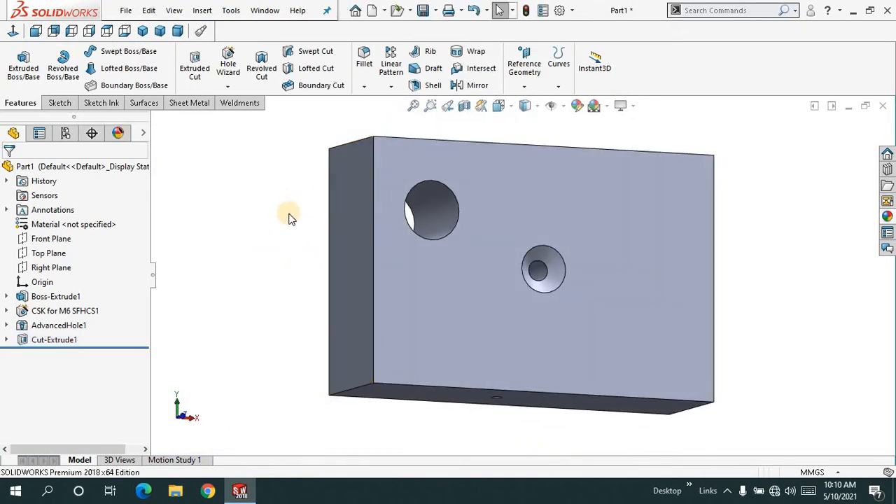
- Start a Thread feature and select the front circular edge of the large cut hole as its location
{"action": "scroll", "coordinate": [286, 209], "scroll_direction": "up", "scroll_amount": 2}
{"action": "mouse_move", "coordinate": [287, 210]}
{"action": "middle_mouse_down"}
{"action": "mouse_move", "coordinate": [315, 204]}
{"action": "mouse_move", "coordinate": [299, 217]}
{"action": "middle_mouse_up"}
{"action": "left_click", "coordinate": [413, 107]}
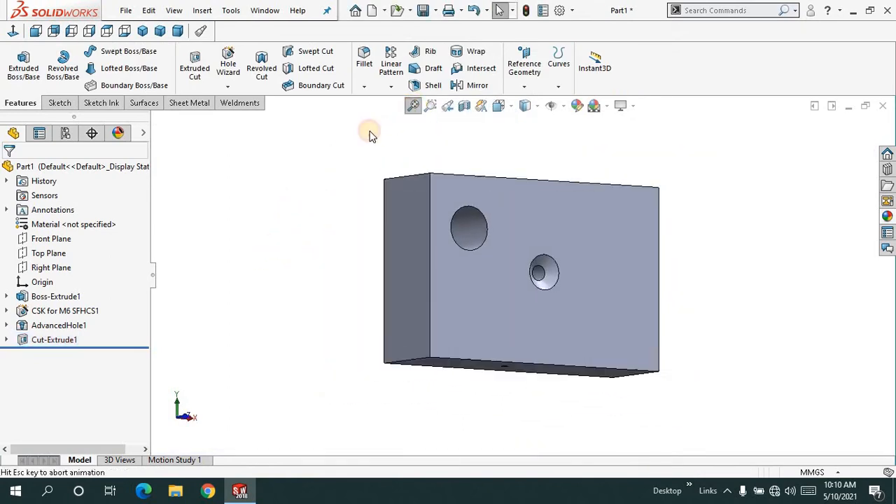
{"action": "middle_click_drag", "start_coordinate": [289, 233], "coordinate": [338, 232]}
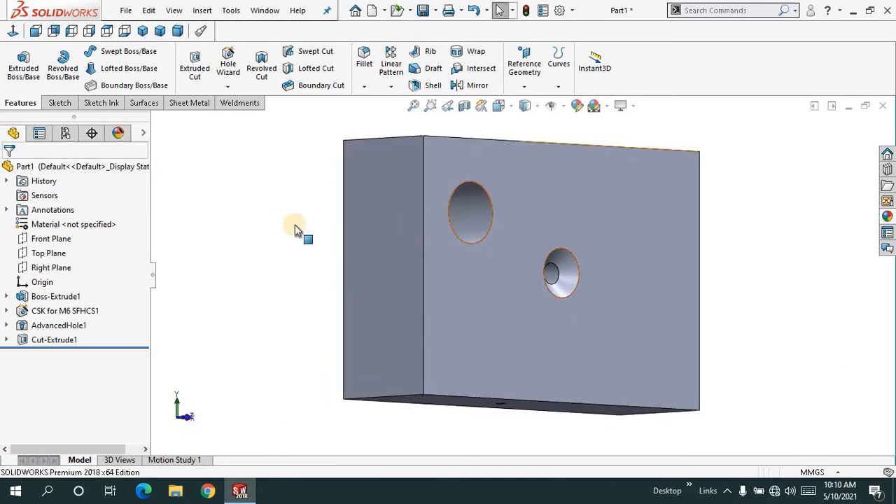
{"action": "left_click", "coordinate": [228, 87]}
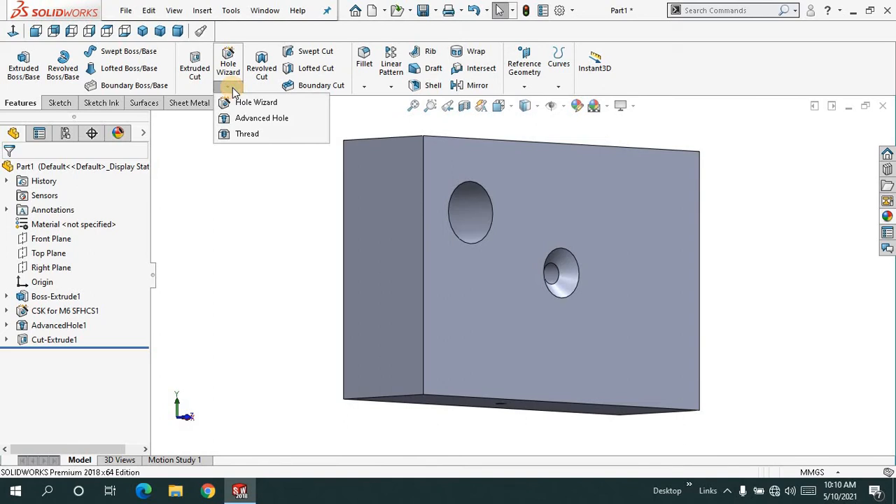
{"action": "left_click", "coordinate": [245, 133]}
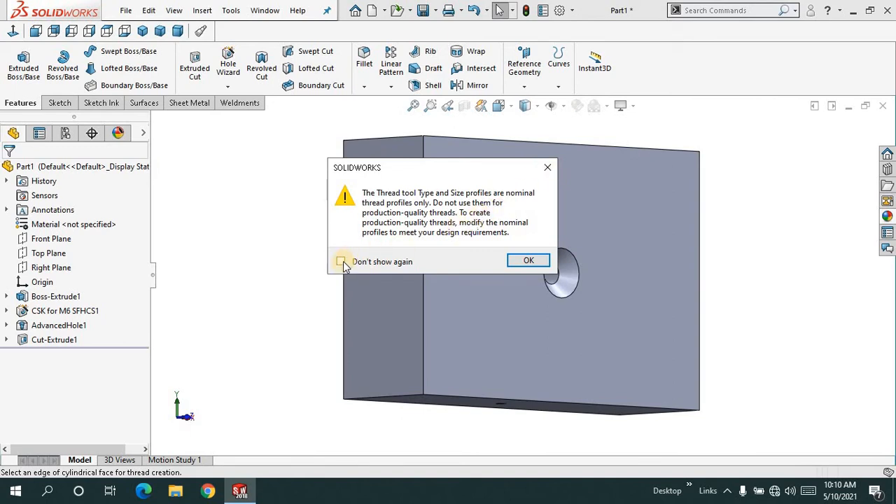
{"action": "left_click", "coordinate": [526, 261]}
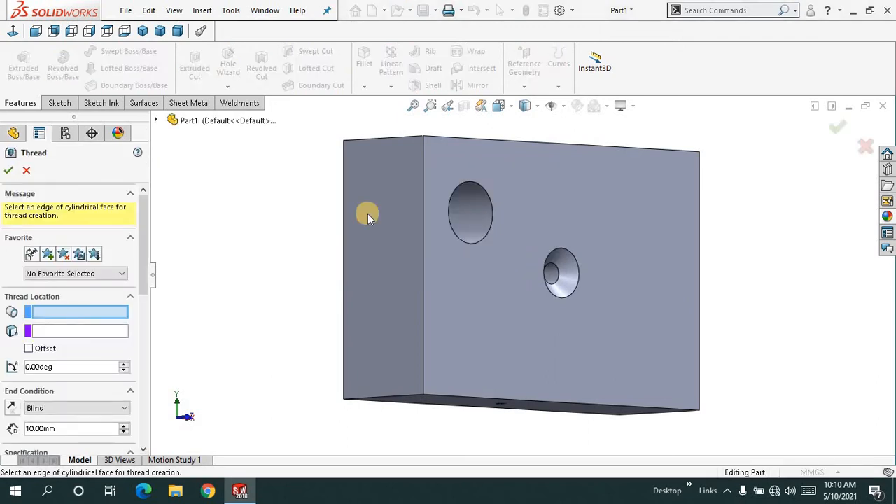
{"action": "middle_click_drag", "start_coordinate": [259, 220], "coordinate": [236, 240]}
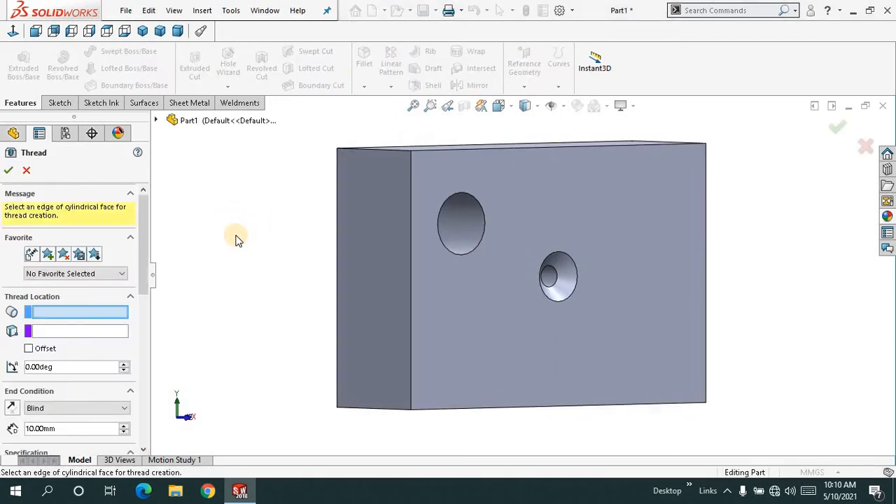
{"action": "left_click", "coordinate": [102, 313]}
{"action": "left_click", "coordinate": [481, 237]}
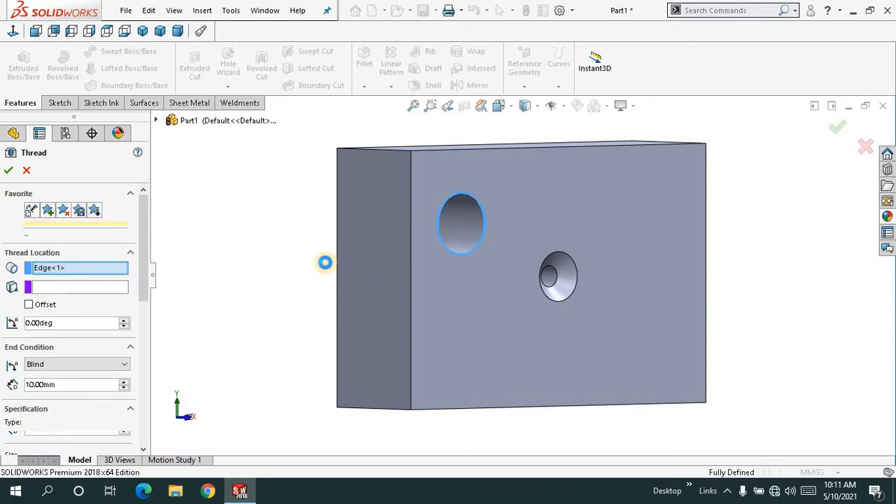
- Set the thread's end condition to Revolutions with 12 revolutions
{"action": "middle_click_drag", "start_coordinate": [301, 259], "coordinate": [304, 248]}
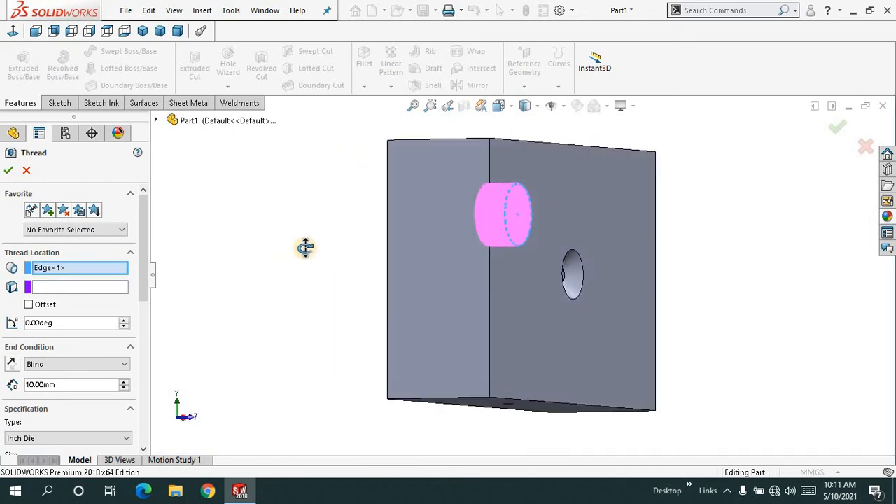
{"action": "left_click_drag", "start_coordinate": [142, 242], "coordinate": [144, 290]}
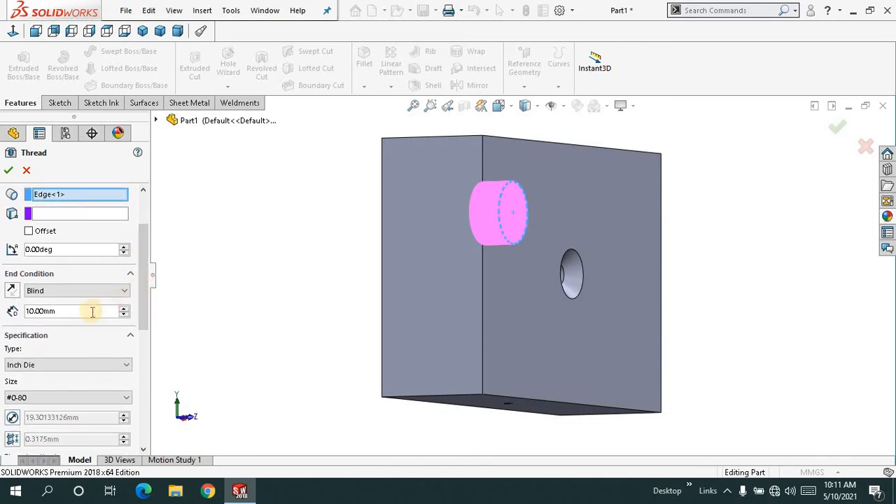
{"action": "left_click", "coordinate": [119, 291]}
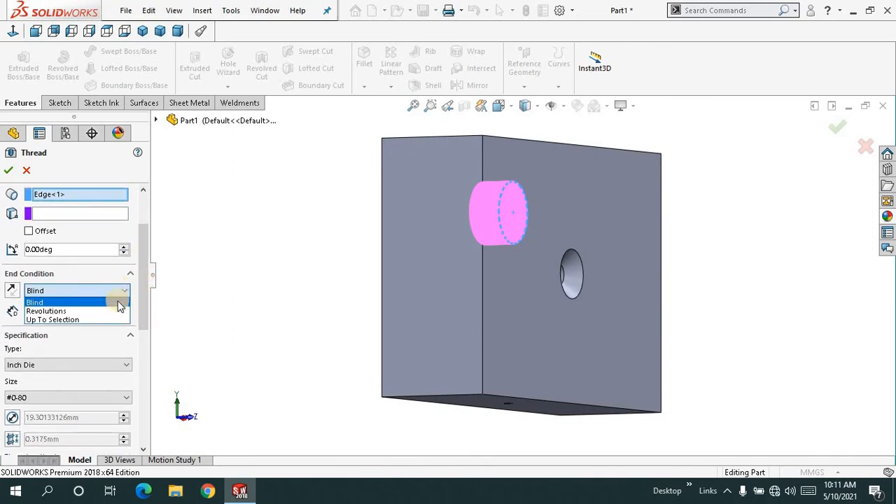
{"action": "left_click", "coordinate": [115, 310]}
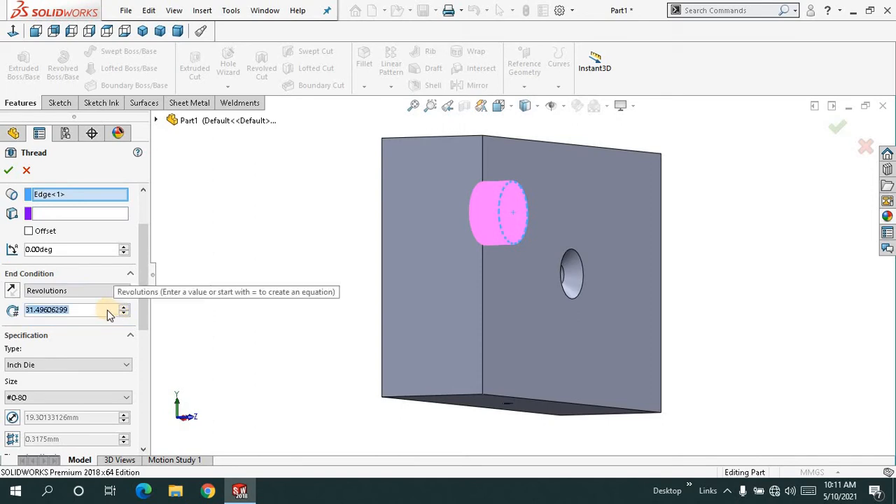
{"action": "type", "text": "12"}
{"action": "key", "text": "Return"}
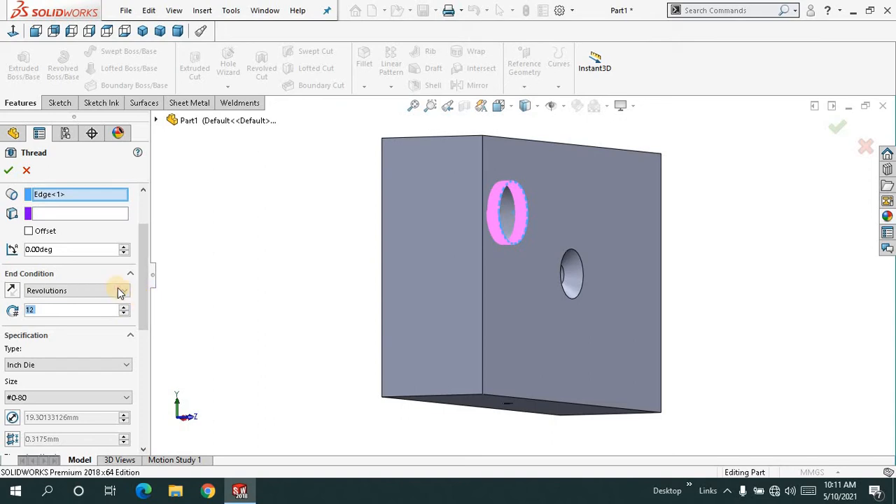
- Set the thread's number of revolutions to 32 and check the preview in the hole
{"action": "left_click", "coordinate": [119, 292]}
{"action": "left_click", "coordinate": [119, 293]}
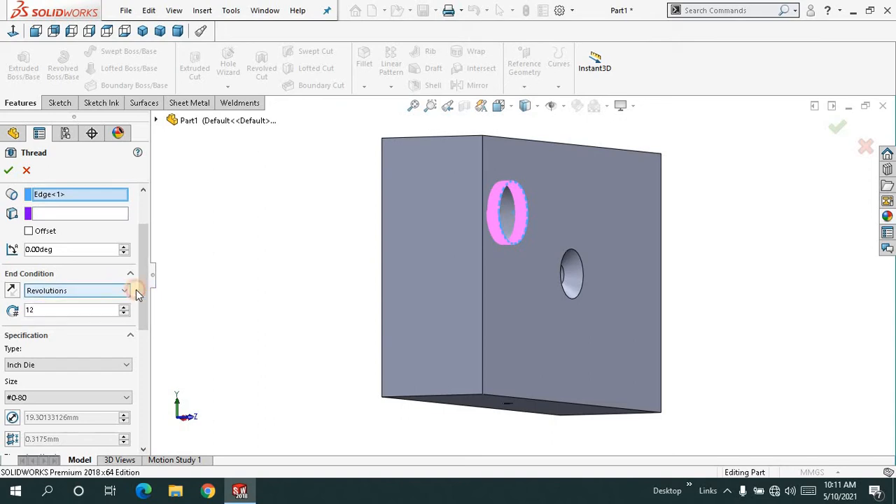
{"action": "scroll", "coordinate": [143, 289], "scroll_direction": "down", "scroll_amount": 1}
{"action": "left_click_drag", "start_coordinate": [143, 290], "coordinate": [146, 271]}
{"action": "mouse_move", "coordinate": [233, 269]}
{"action": "middle_mouse_down"}
{"action": "mouse_move", "coordinate": [249, 263]}
{"action": "mouse_move", "coordinate": [240, 274]}
{"action": "middle_mouse_up"}
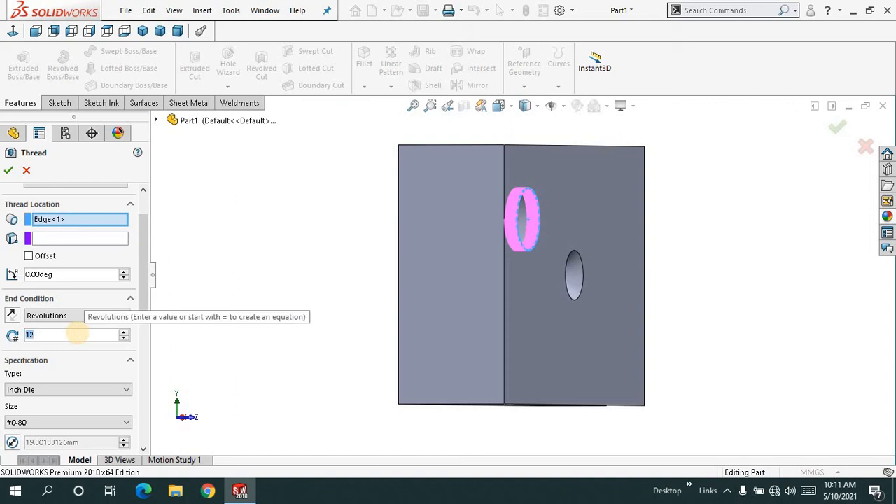
{"action": "type", "text": "32"}
{"action": "key", "text": "Return"}
{"action": "middle_click_drag", "start_coordinate": [284, 225], "coordinate": [270, 240]}
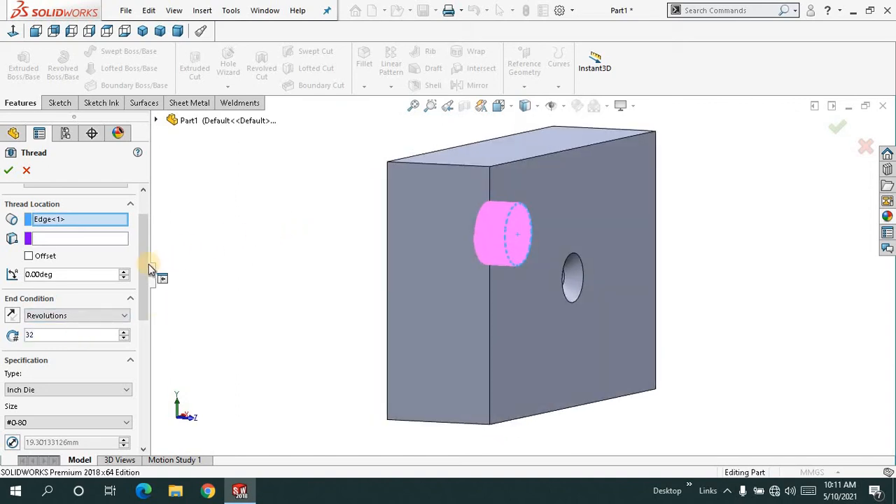
- Set the thread specification type to SP4xx Bottle and view the whole thread preview
{"action": "left_click_drag", "start_coordinate": [148, 264], "coordinate": [142, 302]}
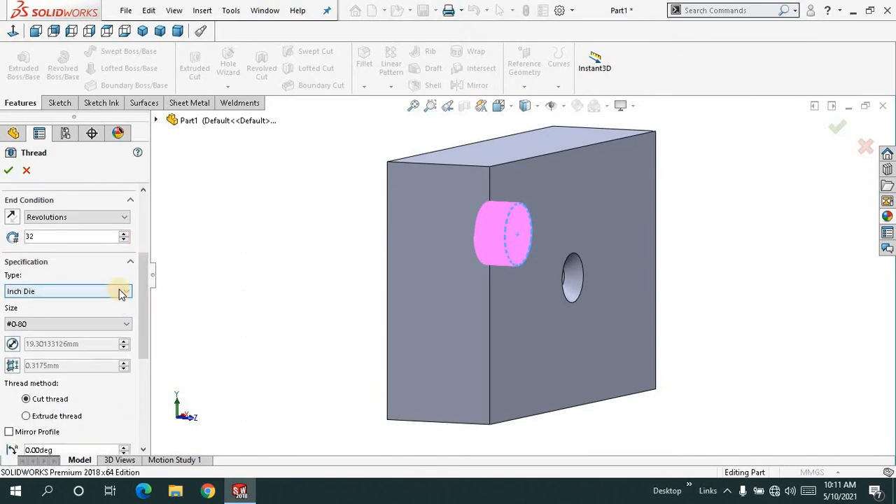
{"action": "left_click", "coordinate": [122, 294]}
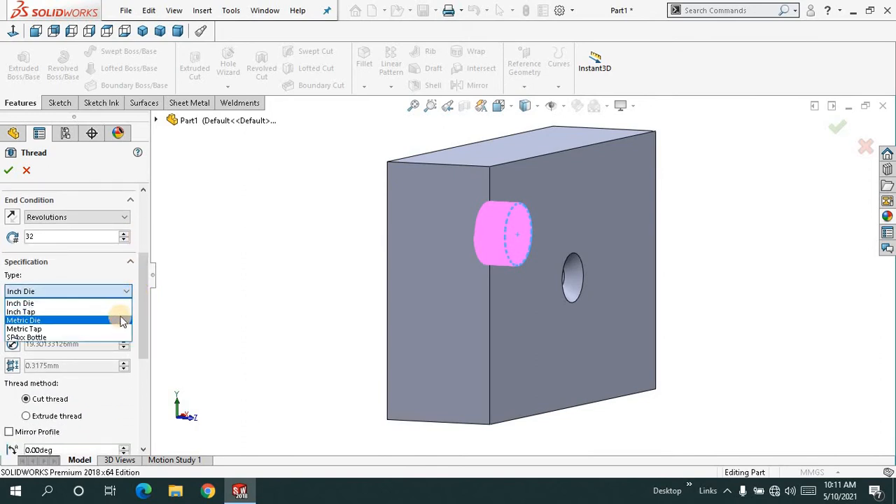
{"action": "left_click", "coordinate": [121, 308]}
{"action": "left_click", "coordinate": [124, 292]}
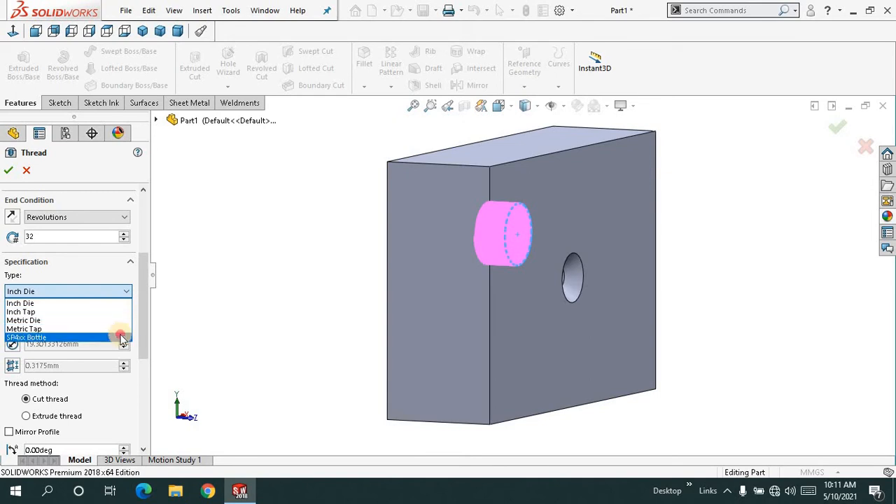
{"action": "left_click", "coordinate": [120, 337]}
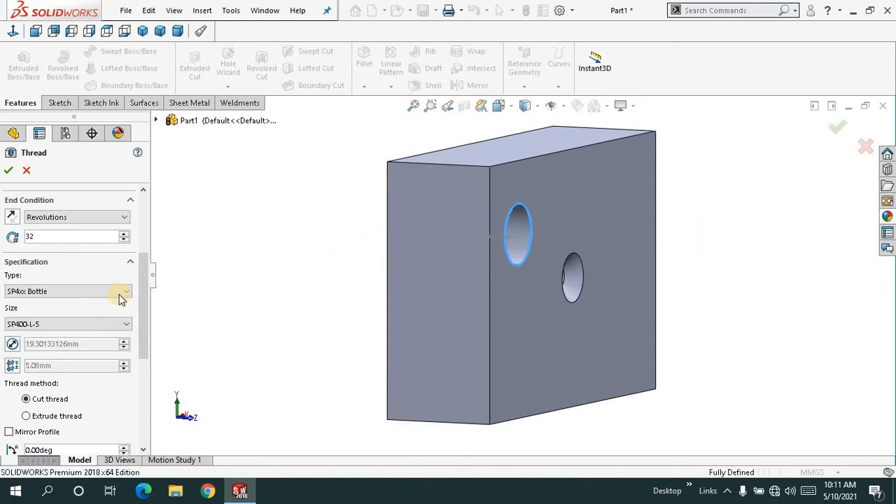
{"action": "scroll", "coordinate": [234, 297], "scroll_direction": "up", "scroll_amount": 4}
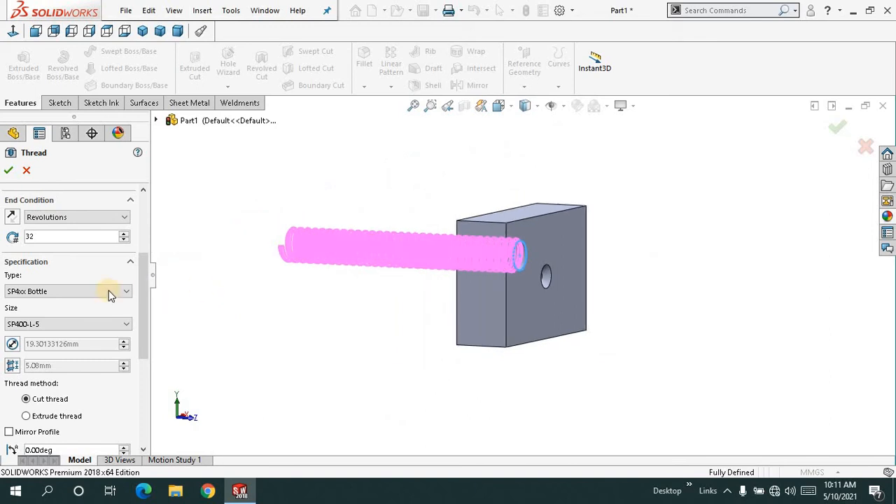
- Change the thread specification type to Metric Tap
{"action": "left_click", "coordinate": [126, 292]}
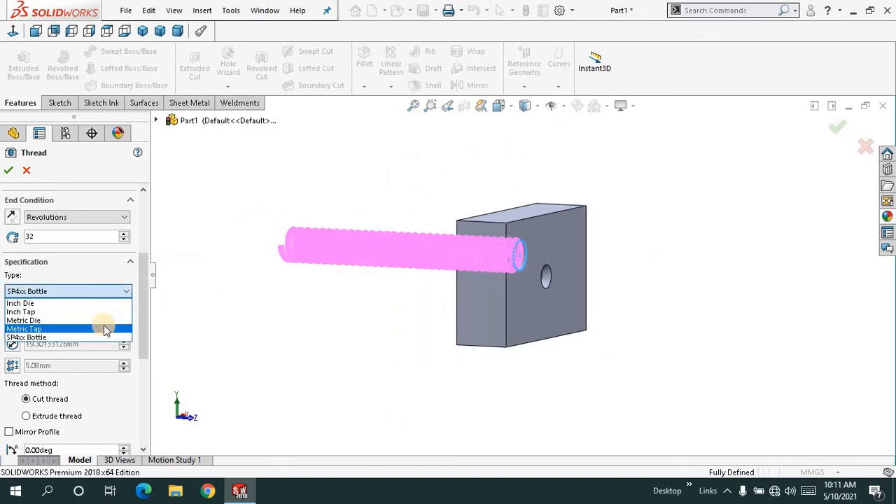
{"action": "left_click", "coordinate": [103, 328]}
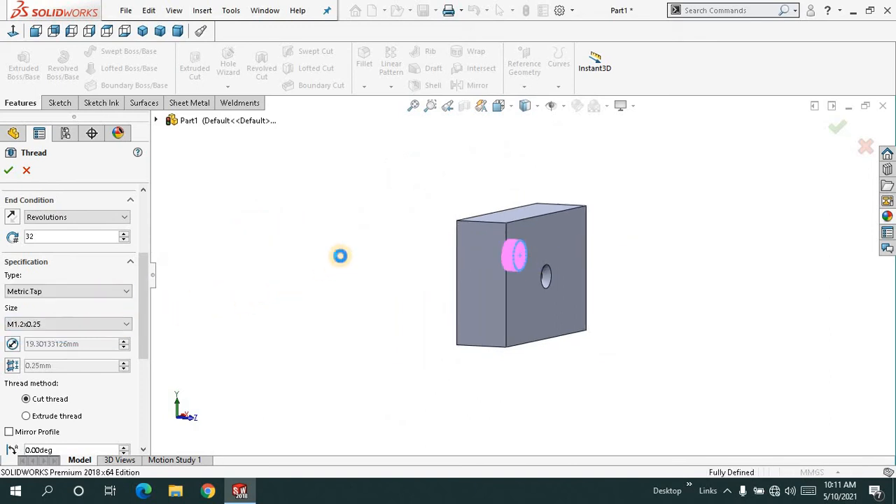
{"action": "left_click", "coordinate": [121, 292]}
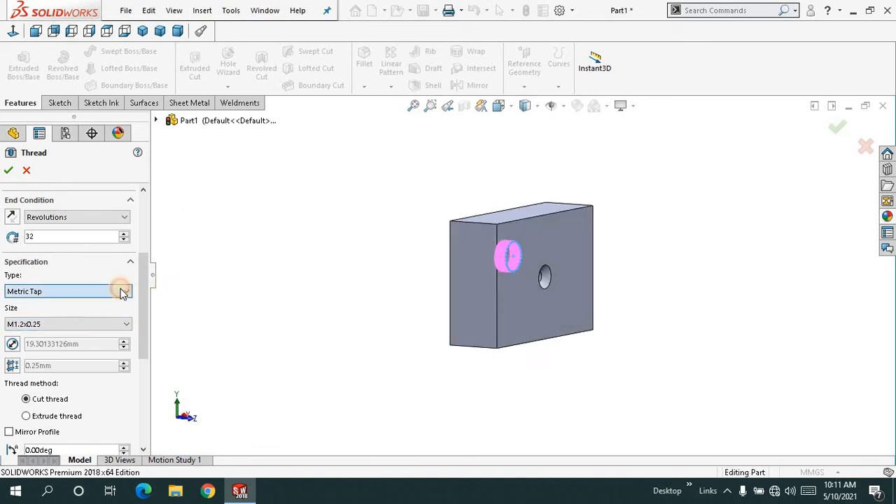
- Change the thread specification to Inch Tap with size #4-40 and inspect the thread preview closely
{"action": "left_click", "coordinate": [116, 310]}
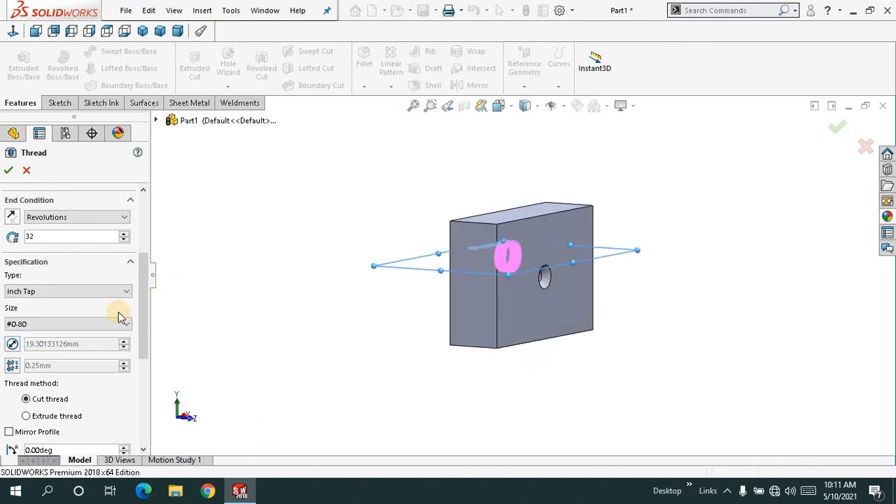
{"action": "left_click", "coordinate": [122, 292]}
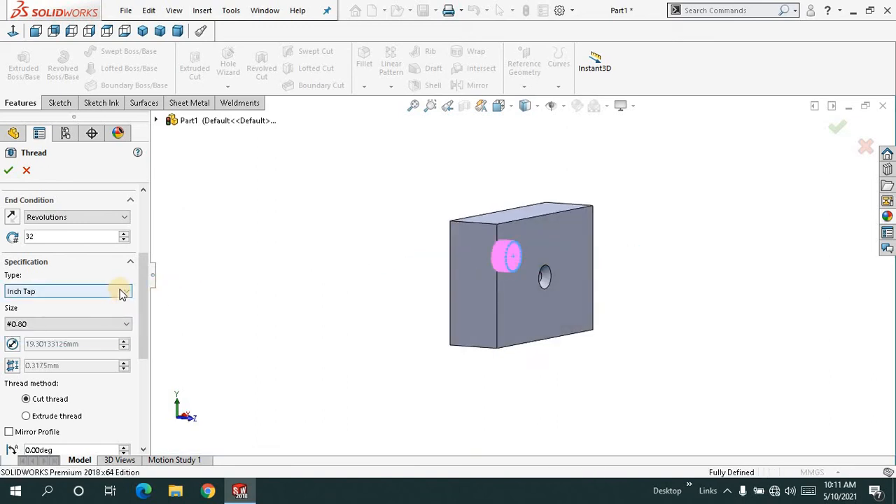
{"action": "left_click", "coordinate": [113, 323]}
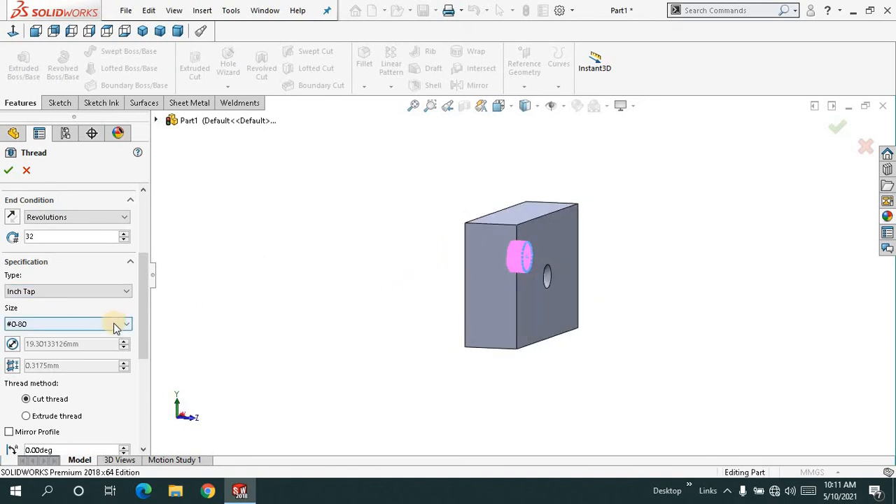
{"action": "left_click", "coordinate": [56, 140]}
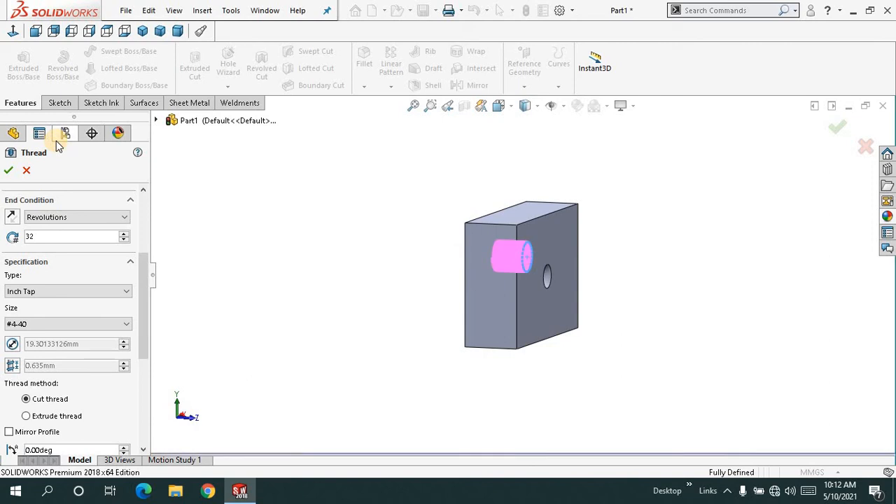
{"action": "middle_click_drag", "start_coordinate": [393, 265], "coordinate": [408, 275]}
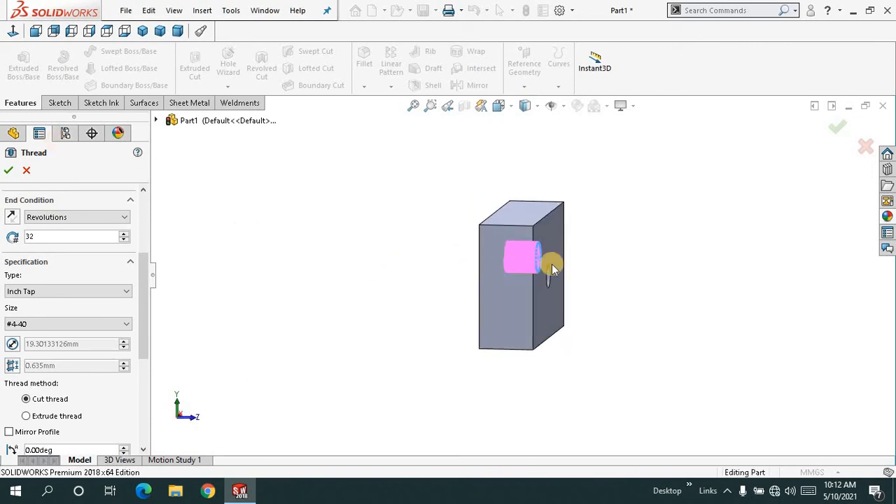
{"action": "scroll", "coordinate": [584, 259], "scroll_direction": "down", "scroll_amount": 5}
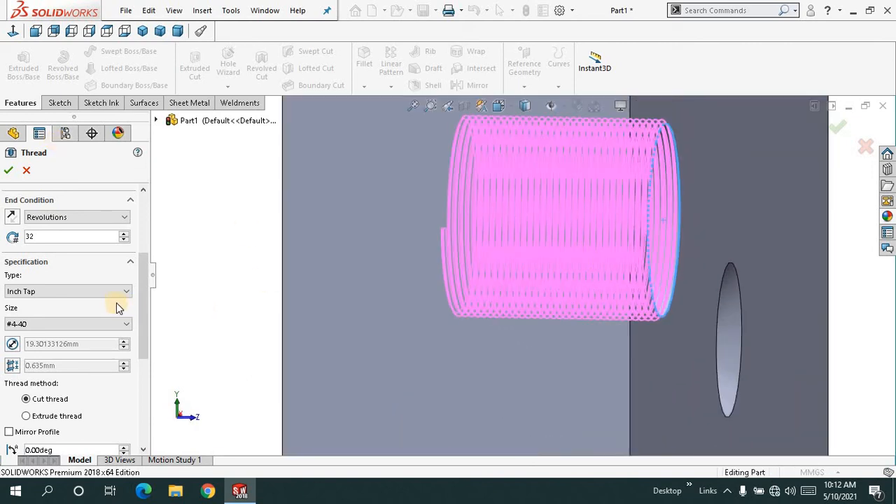
- Try thread size #4-48, and set the thread size to #2-56
{"action": "left_click", "coordinate": [102, 324]}
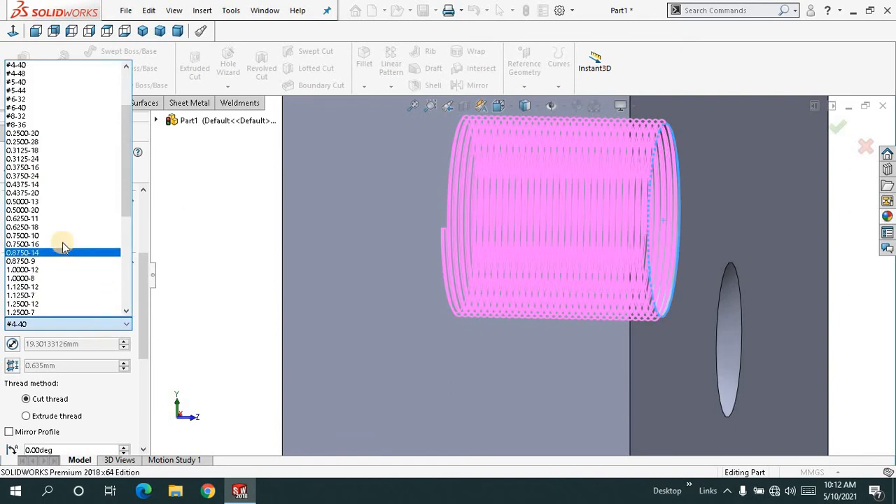
{"action": "left_click", "coordinate": [44, 74]}
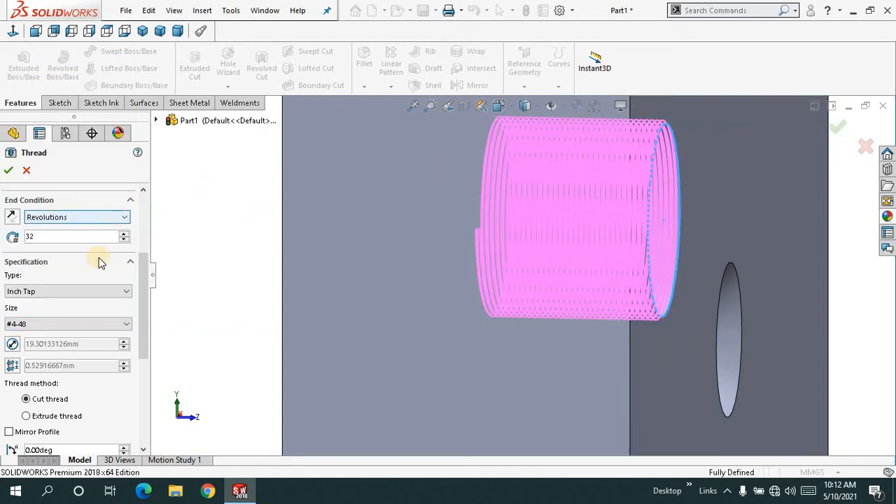
{"action": "left_click", "coordinate": [86, 327]}
{"action": "scroll", "coordinate": [63, 140], "scroll_direction": "up", "scroll_amount": 2}
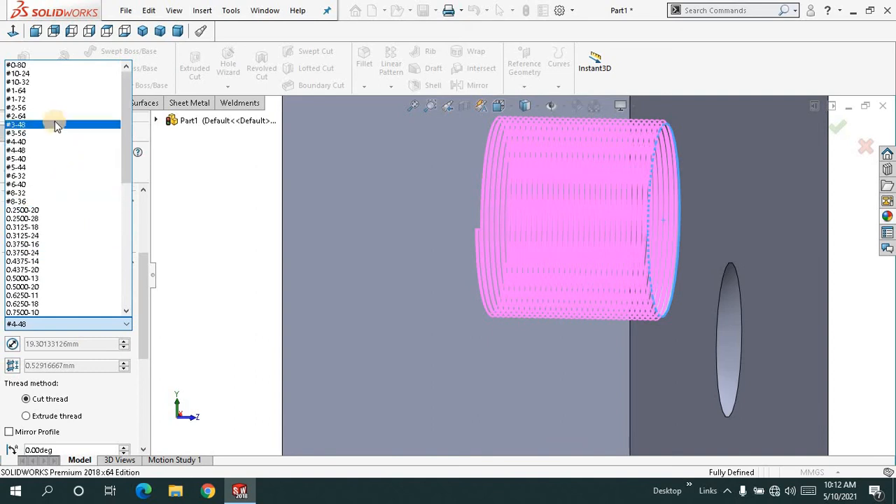
{"action": "left_click", "coordinate": [60, 103]}
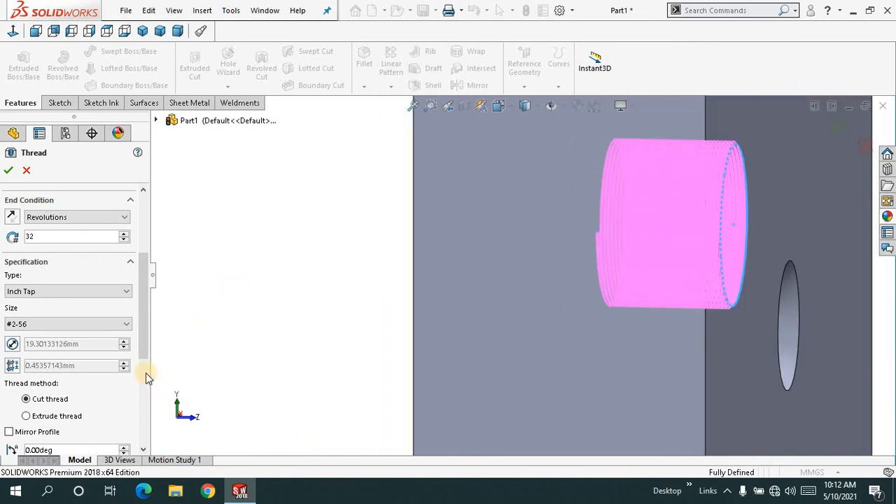
- Try to create the thread in the hole with the Extrude thread method
{"action": "scroll", "coordinate": [142, 360], "scroll_direction": "down", "scroll_amount": 2}
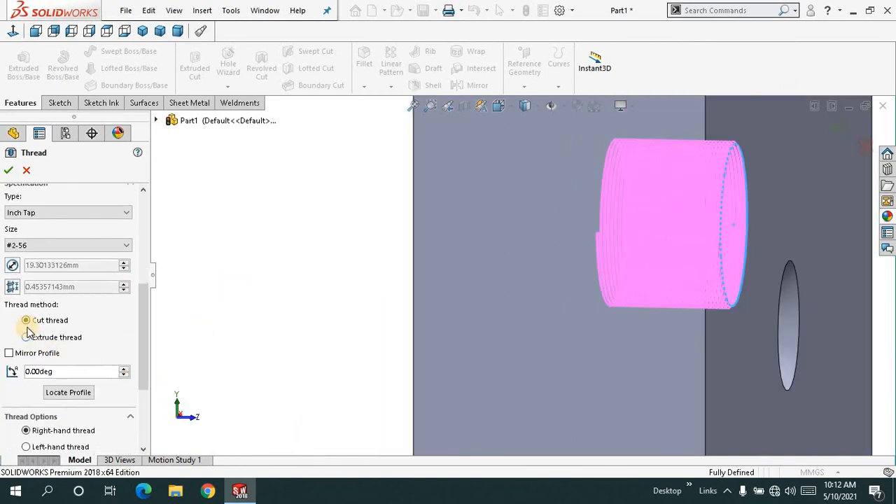
{"action": "left_click", "coordinate": [26, 337]}
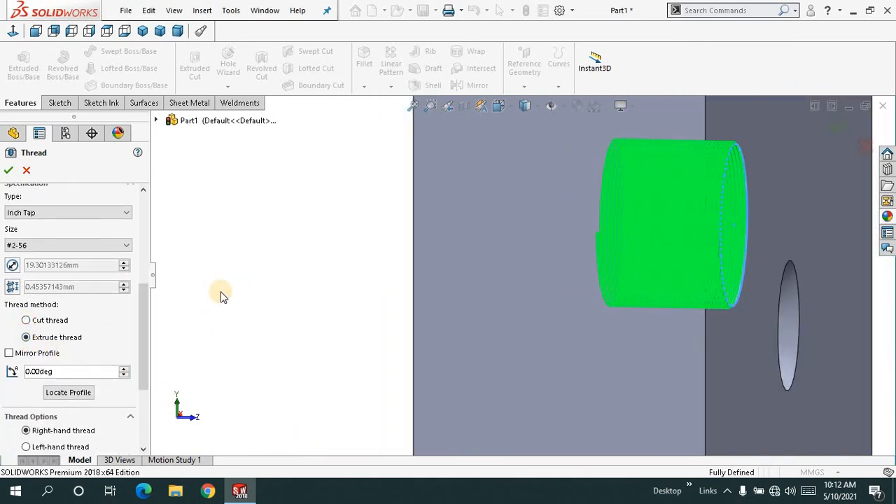
{"action": "middle_click_drag", "start_coordinate": [221, 291], "coordinate": [241, 283]}
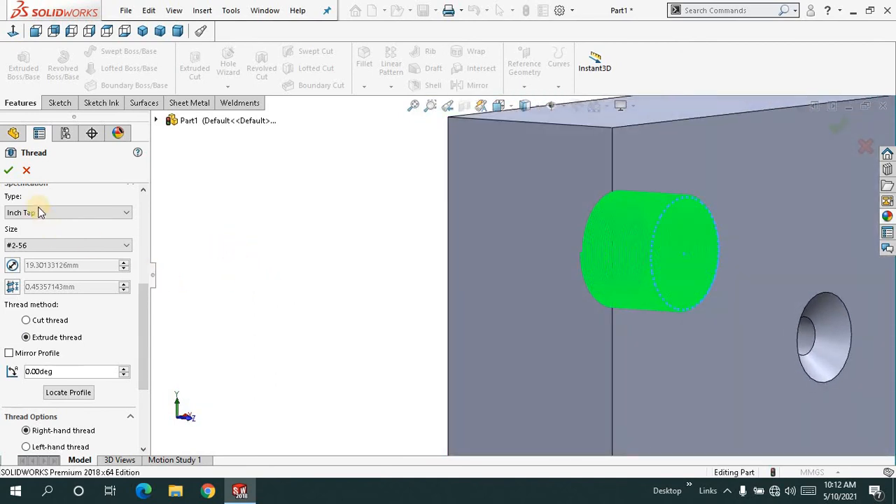
{"action": "left_click", "coordinate": [10, 173]}
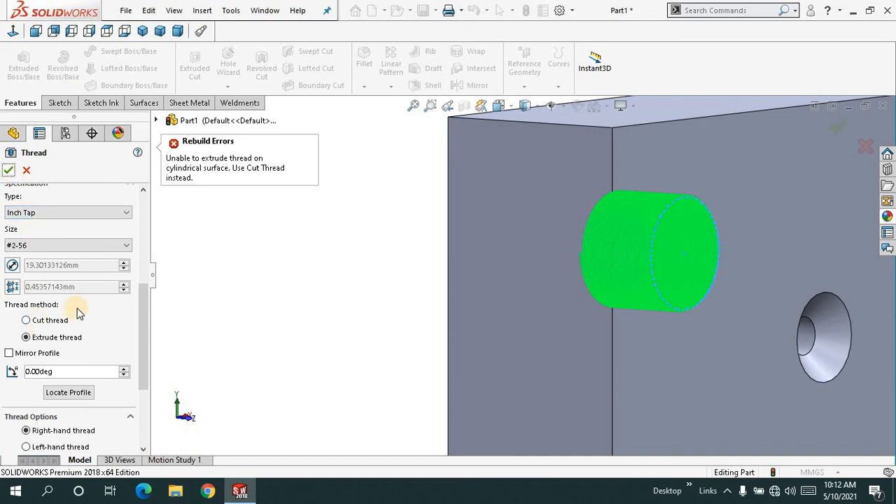
- Set the thread method to Cut thread and create the thread in the hole
{"action": "left_click", "coordinate": [26, 319]}
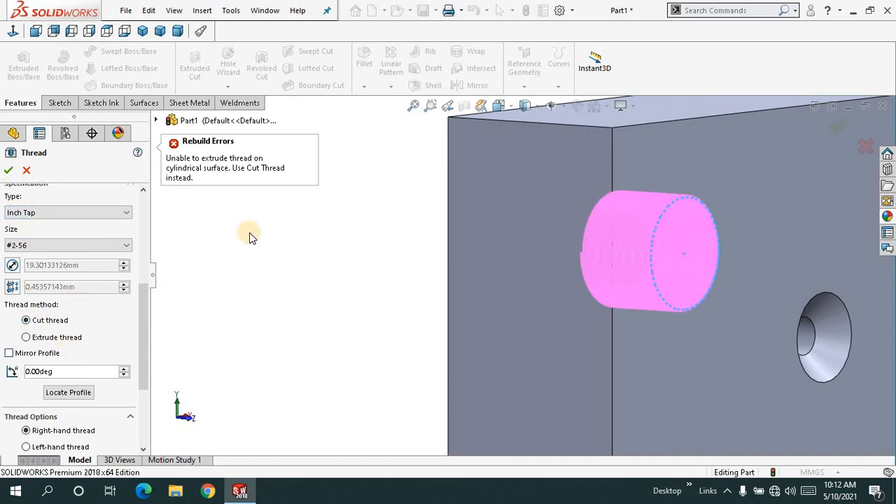
{"action": "key", "text": "Return"}
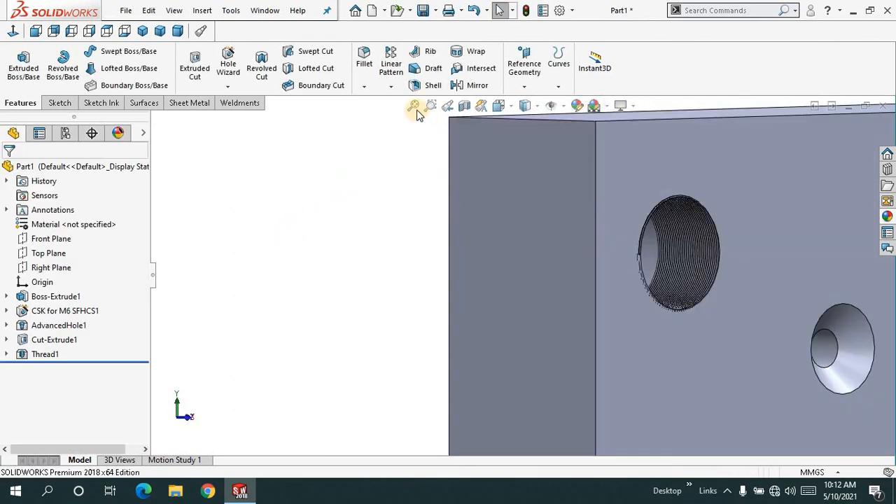
- Examine the cut thread inside the hole up close and from around the block
{"action": "left_click", "coordinate": [413, 106]}
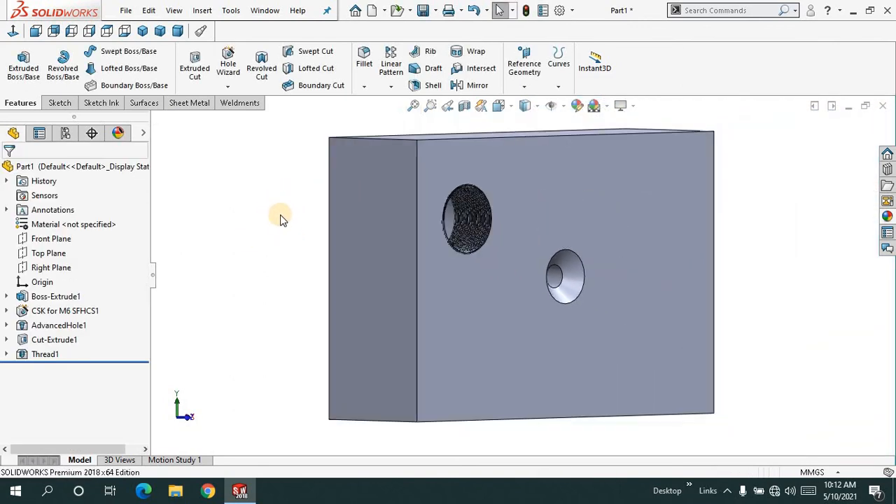
{"action": "middle_click_drag", "start_coordinate": [280, 220], "coordinate": [464, 247]}
{"action": "scroll", "coordinate": [504, 224], "scroll_direction": "down", "scroll_amount": 5}
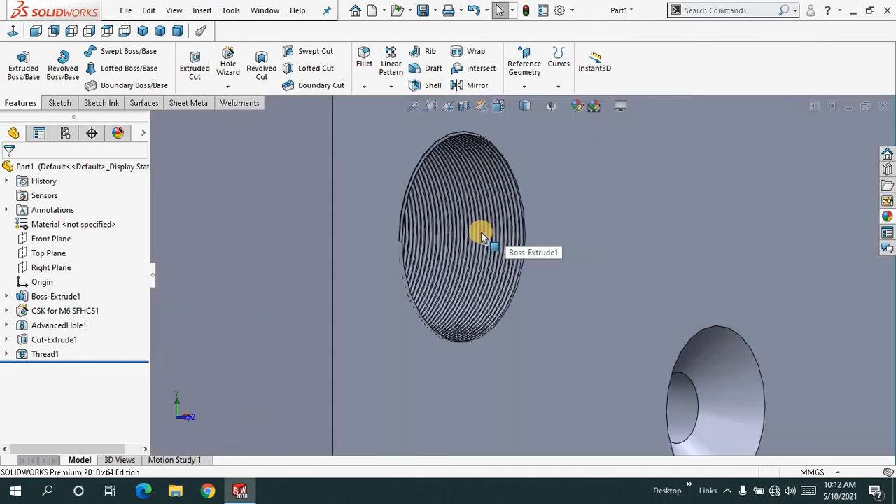
{"action": "scroll", "coordinate": [481, 236], "scroll_direction": "down", "scroll_amount": 8}
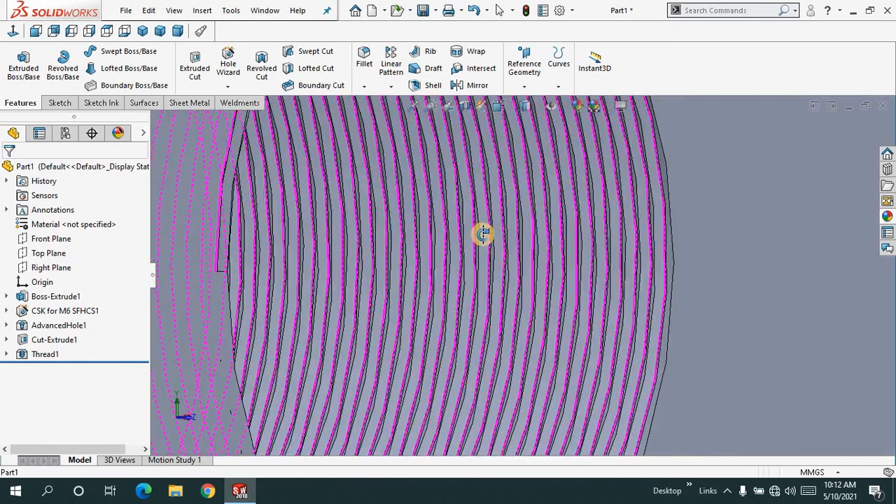
{"action": "scroll", "coordinate": [483, 235], "scroll_direction": "up", "scroll_amount": 3}
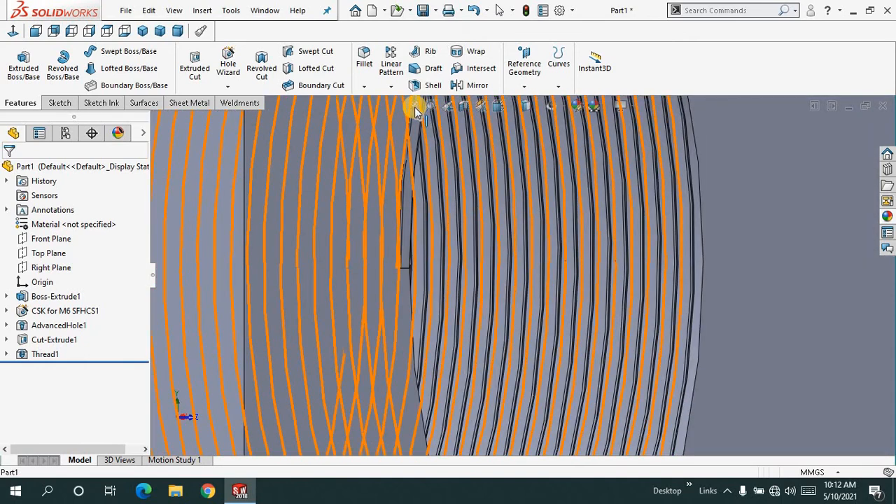
{"action": "left_click", "coordinate": [413, 107]}
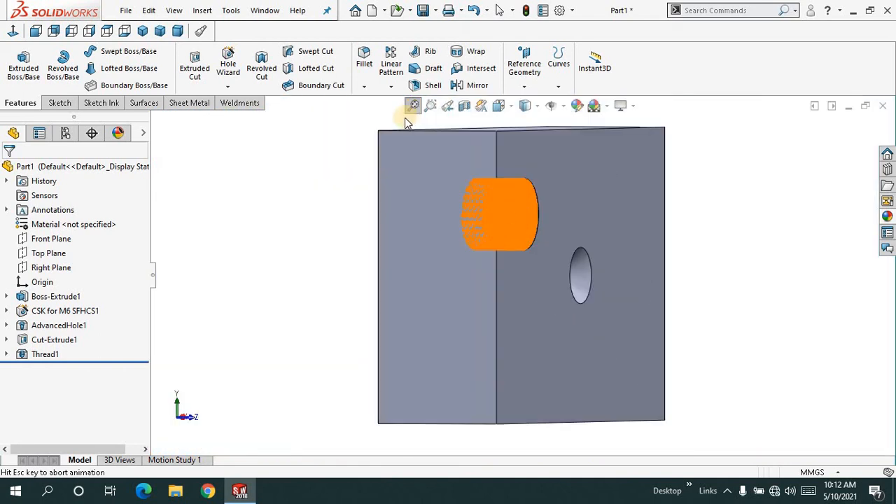
{"action": "scroll", "coordinate": [317, 221], "scroll_direction": "up", "scroll_amount": 2}
{"action": "middle_click_drag", "start_coordinate": [315, 227], "coordinate": [345, 142]}
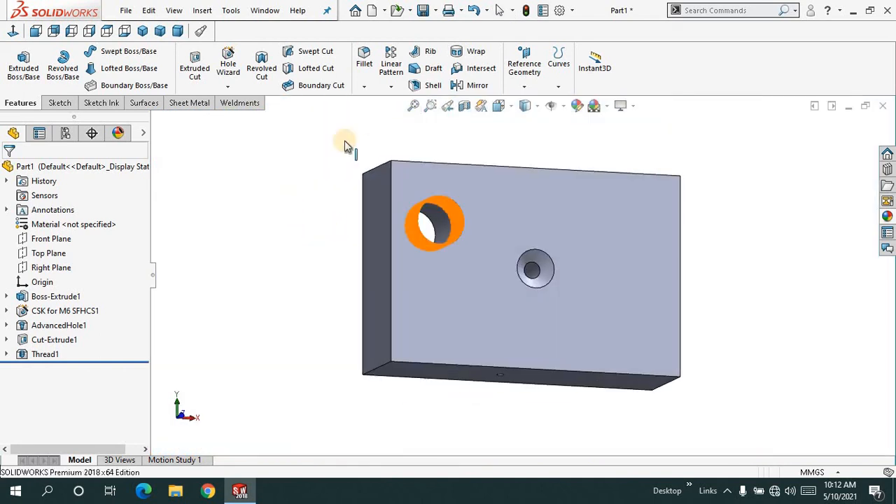
{"action": "left_click", "coordinate": [414, 109]}
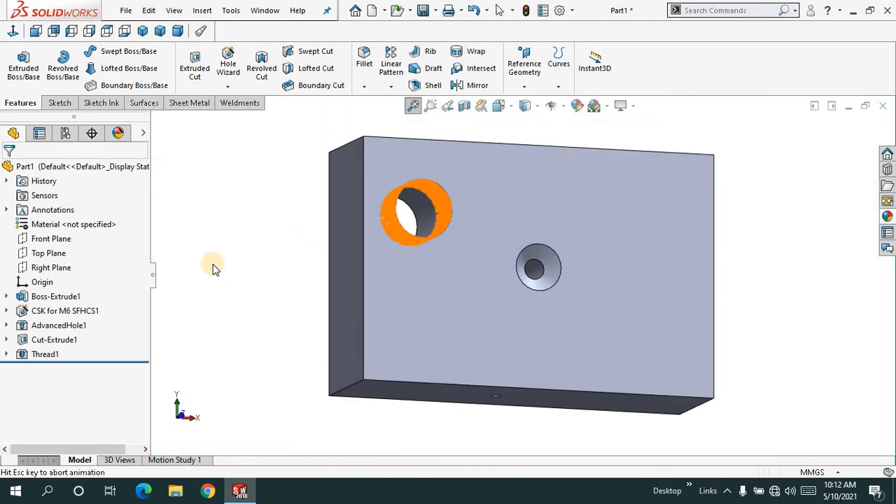
{"action": "left_click", "coordinate": [228, 86]}
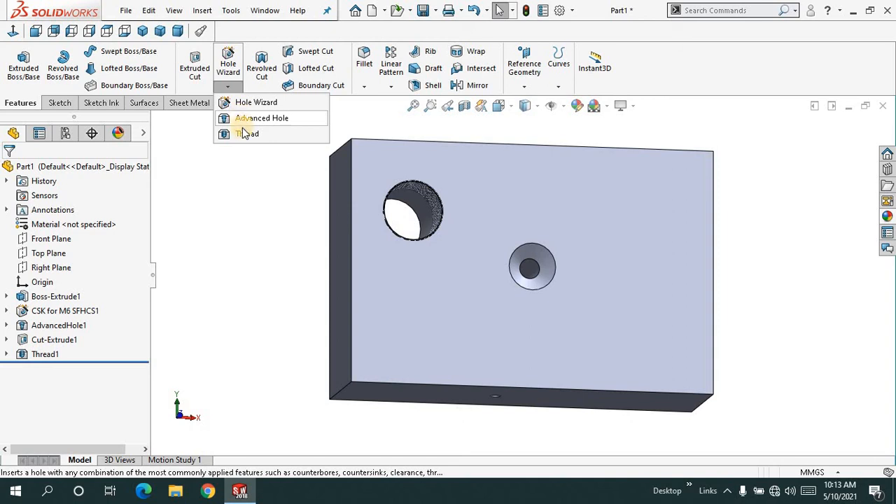
{"action": "left_click", "coordinate": [249, 166]}
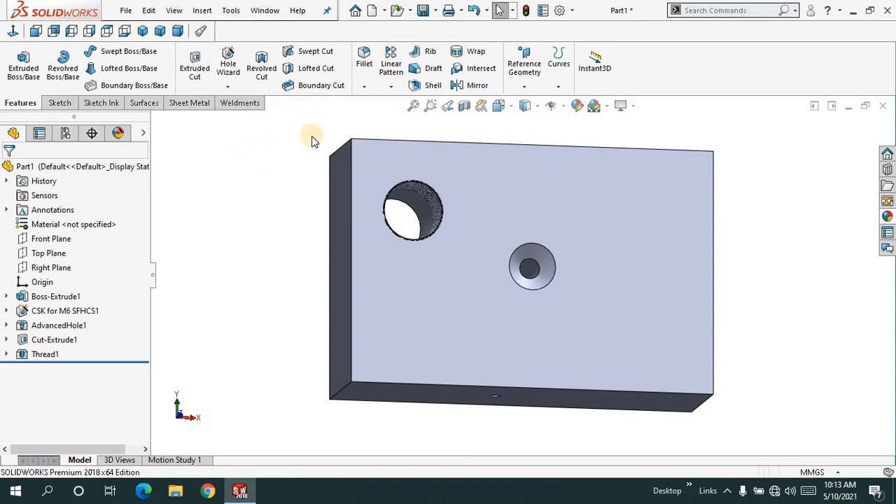
- Fillet the four short edges at the corners of the block's large face with a 10 mm radius
{"action": "middle_click_drag", "start_coordinate": [263, 162], "coordinate": [301, 168]}
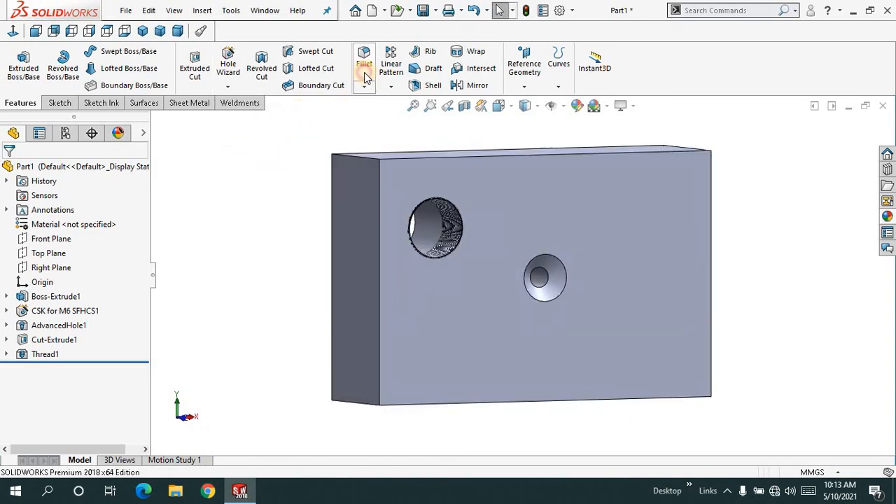
{"action": "left_click", "coordinate": [364, 70]}
{"action": "left_click", "coordinate": [359, 155]}
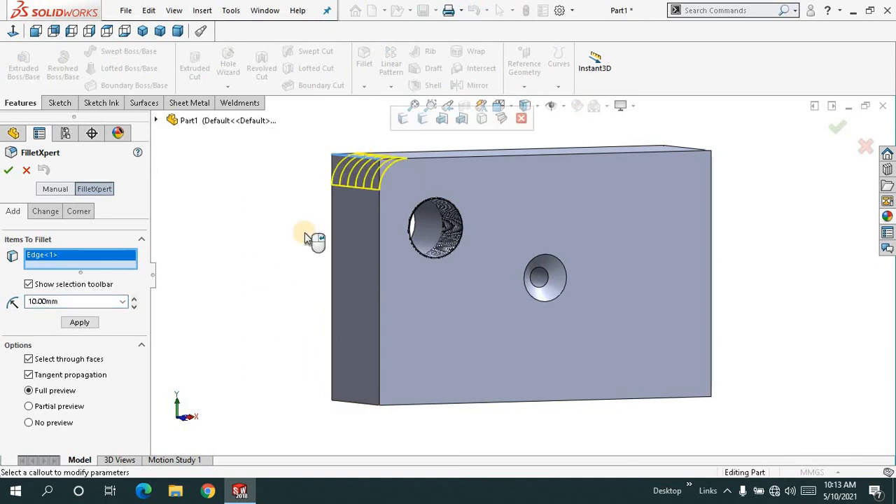
{"action": "middle_click_drag", "start_coordinate": [304, 233], "coordinate": [273, 210]}
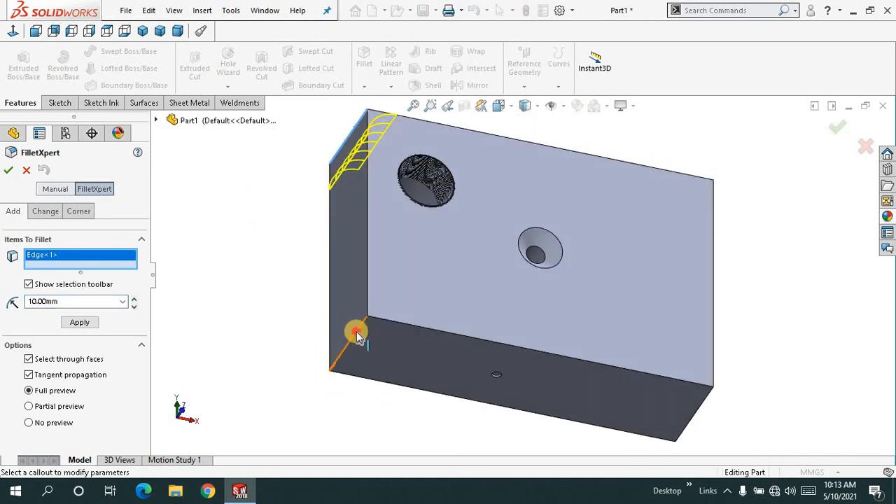
{"action": "left_click", "coordinate": [357, 336]}
{"action": "middle_click_drag", "start_coordinate": [306, 293], "coordinate": [244, 262]}
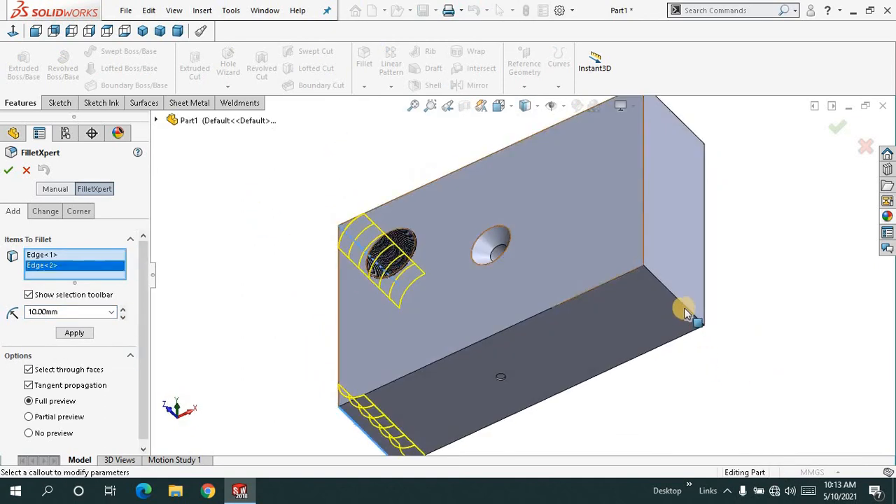
{"action": "left_click", "coordinate": [684, 311]}
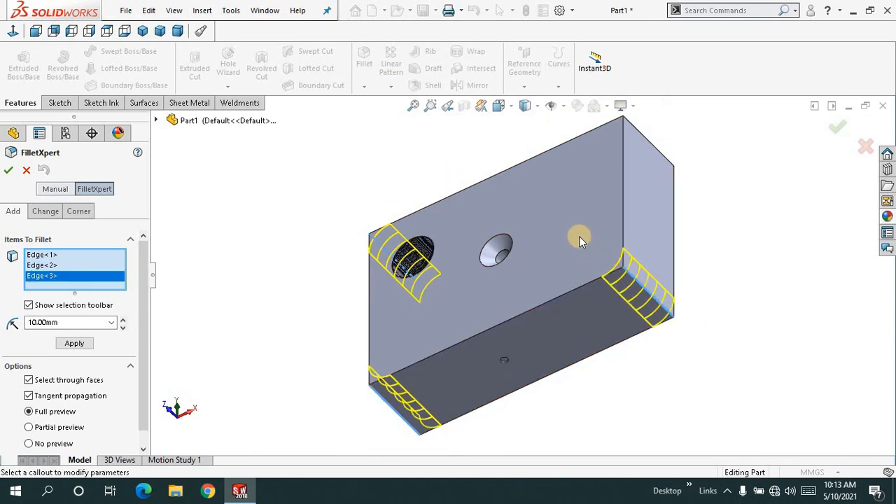
{"action": "scroll", "coordinate": [580, 237], "scroll_direction": "up", "scroll_amount": 2}
{"action": "middle_click_drag", "start_coordinate": [580, 236], "coordinate": [591, 254]}
{"action": "left_click", "coordinate": [579, 196]}
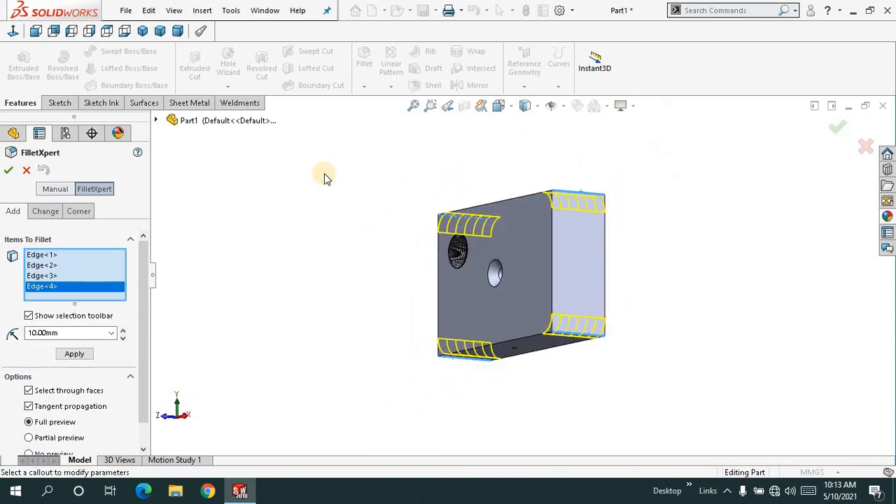
{"action": "right_click", "coordinate": [326, 176]}
{"action": "left_click", "coordinate": [343, 266]}
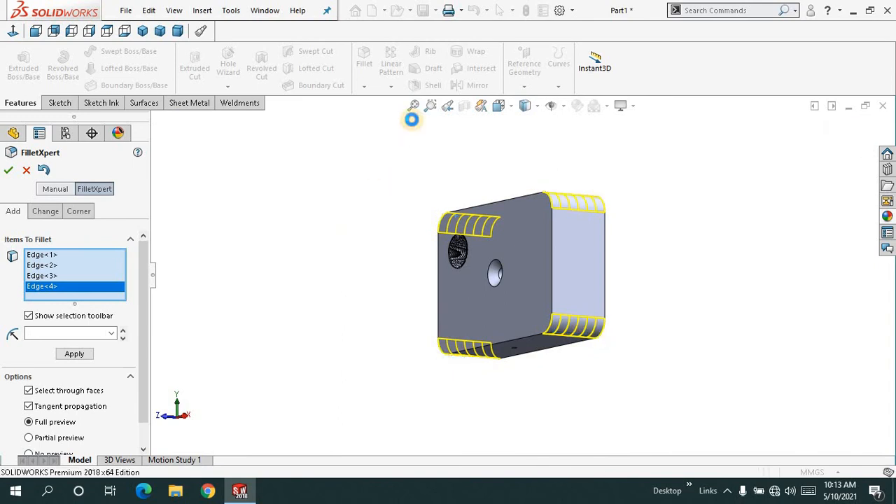
{"action": "left_click", "coordinate": [413, 106]}
{"action": "left_click", "coordinate": [289, 211]}
{"action": "middle_click_drag", "start_coordinate": [329, 226], "coordinate": [354, 188]}
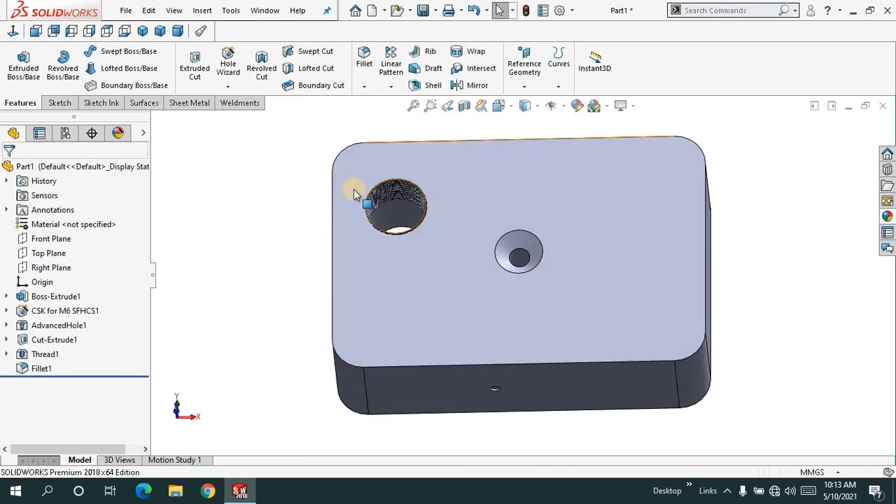